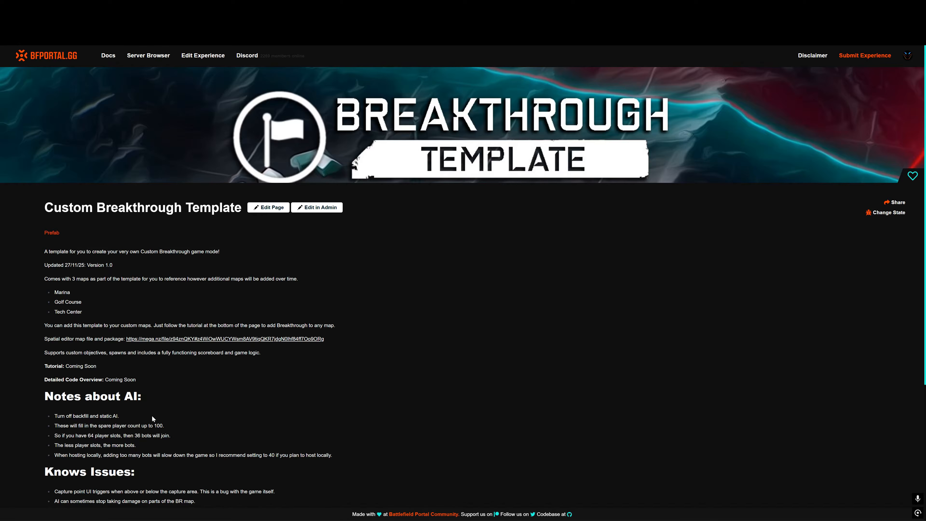
Step: Open the Custom Breakthrough Template experience for editing from its BFPortal page and save a copy
scroll(121, 318, "down", 7)
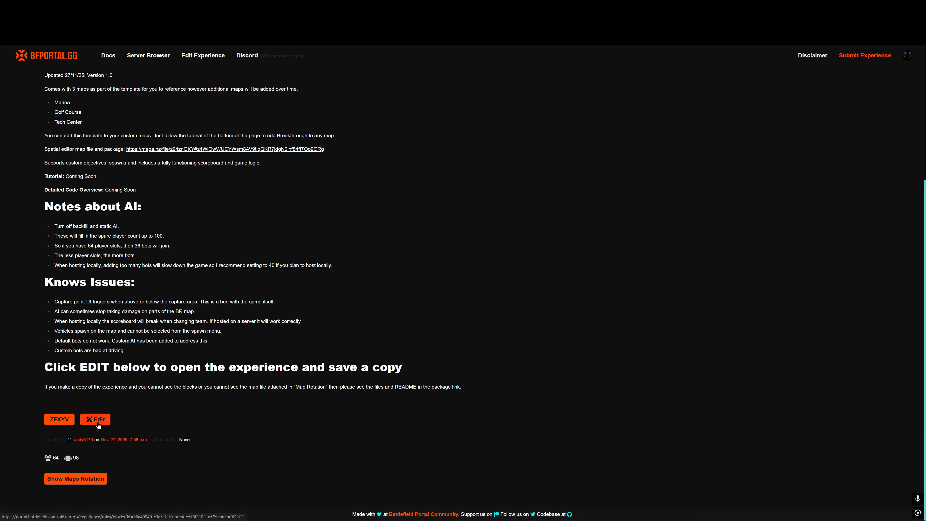
left_click(88, 418)
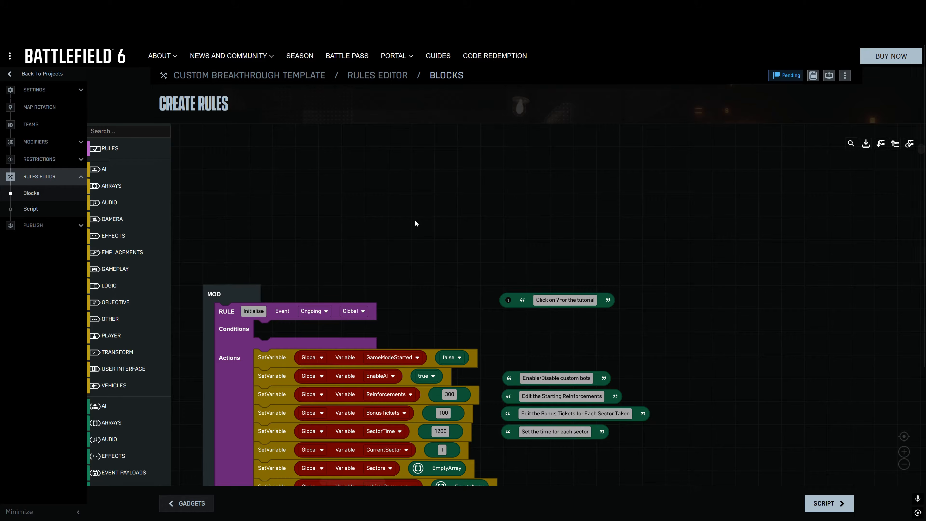
left_click(814, 79)
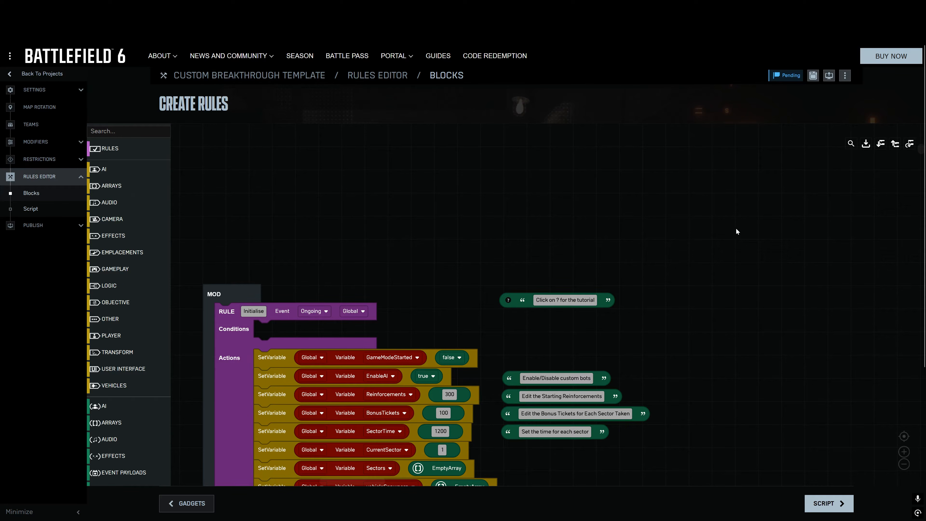
scroll(694, 339, "down", 3)
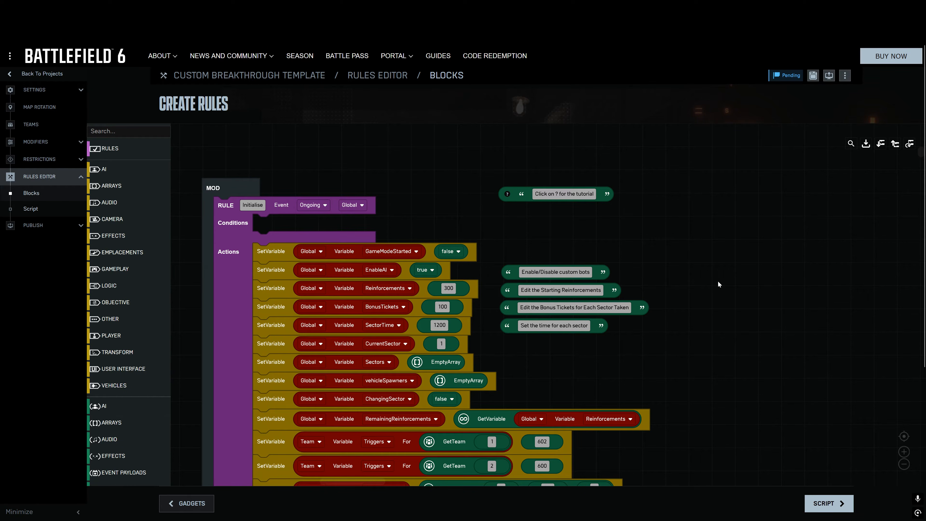
Step: Return to the template's BFPortal page and download Custom Breakthrough V1.0.zip through its spatial editor package link
key("ctrl+Tab")
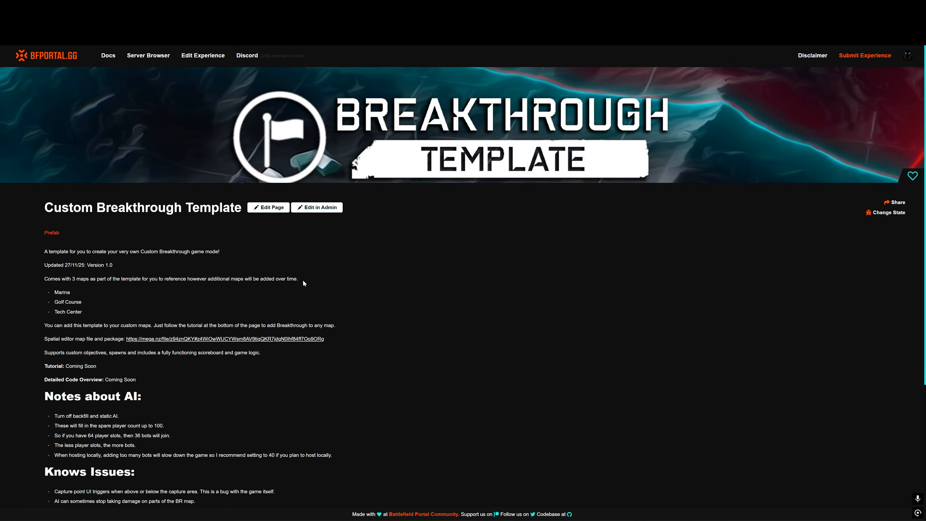
left_click(234, 338)
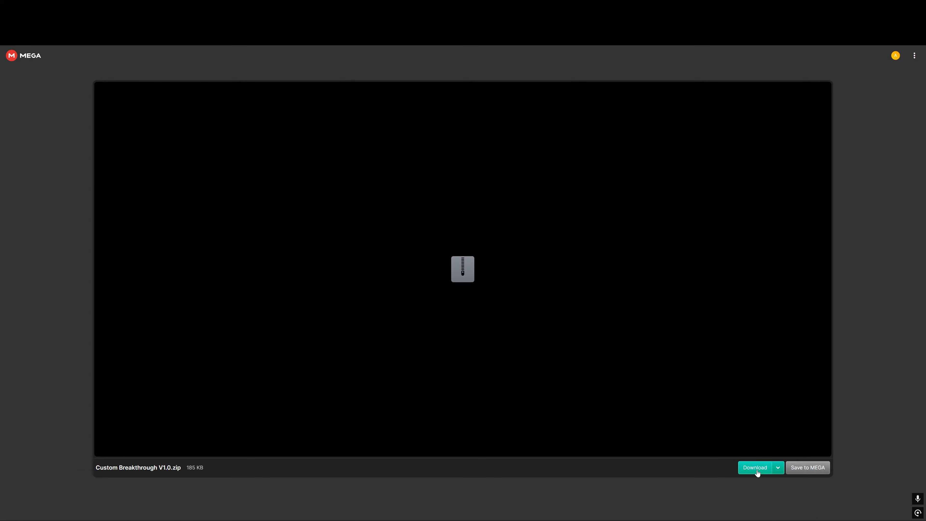
left_click(754, 467)
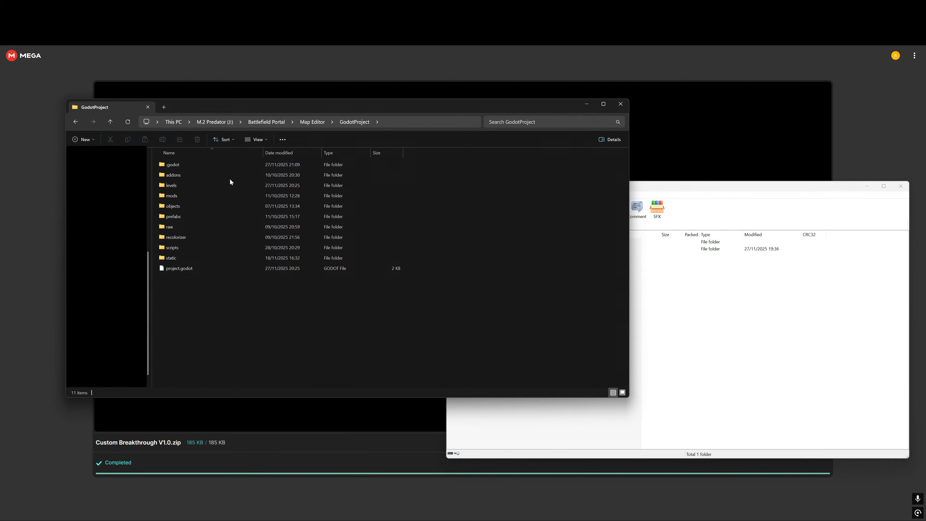
Step: In File Explorer, open the Custom Breakthrough folder inside Map Editor > GodotProject > levels
left_click(312, 122)
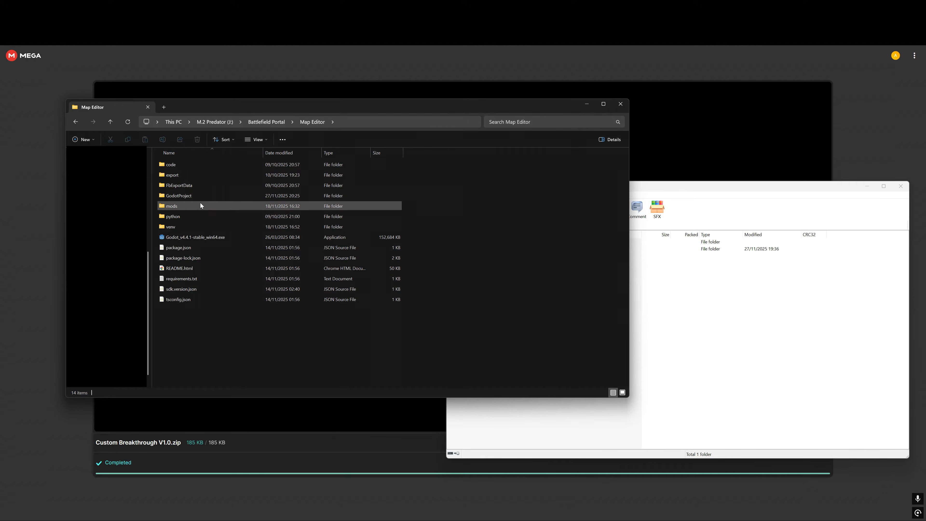
double_click(198, 197)
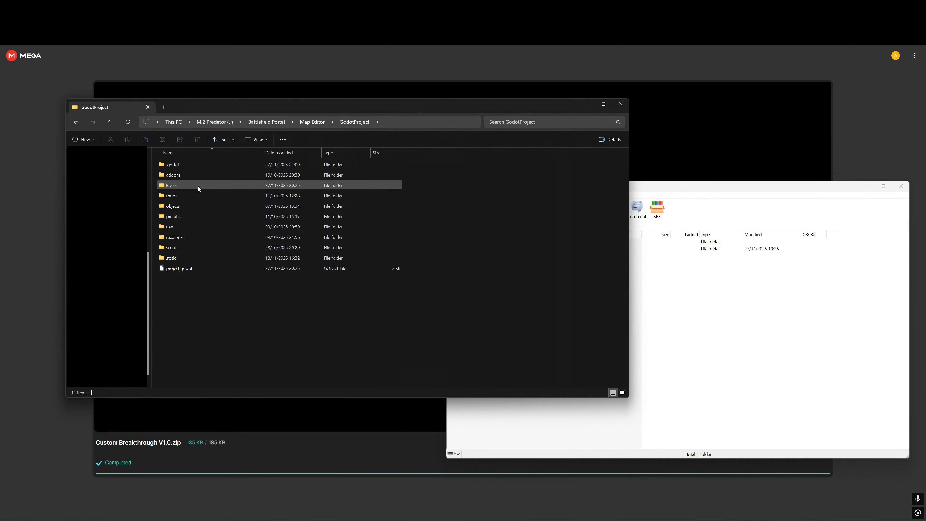
left_click(199, 186)
double_click(198, 186)
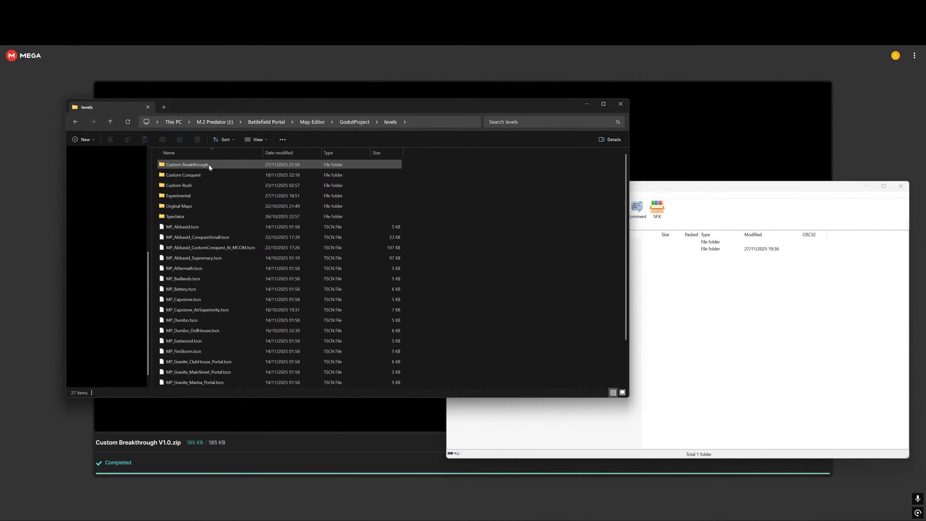
left_click(222, 165)
double_click(234, 166)
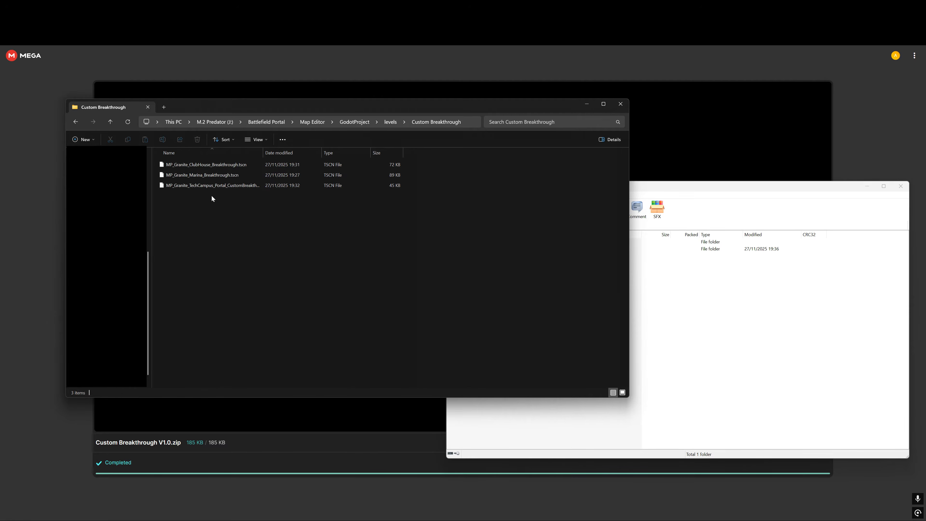
Step: Open the Godot Spatial Editor Scenes folder in the downloaded archive and select its three Breakthrough scene files
left_click(734, 372)
double_click(481, 249)
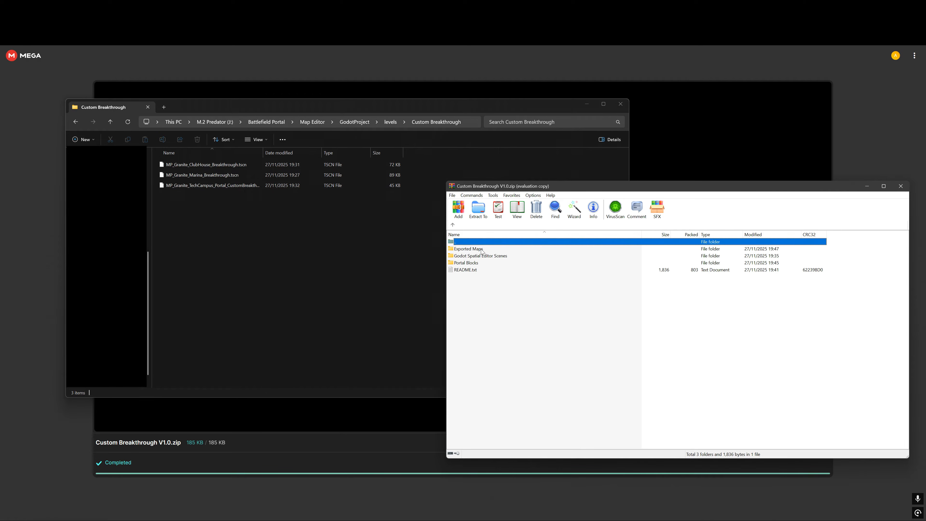
left_click(482, 256)
double_click(492, 256)
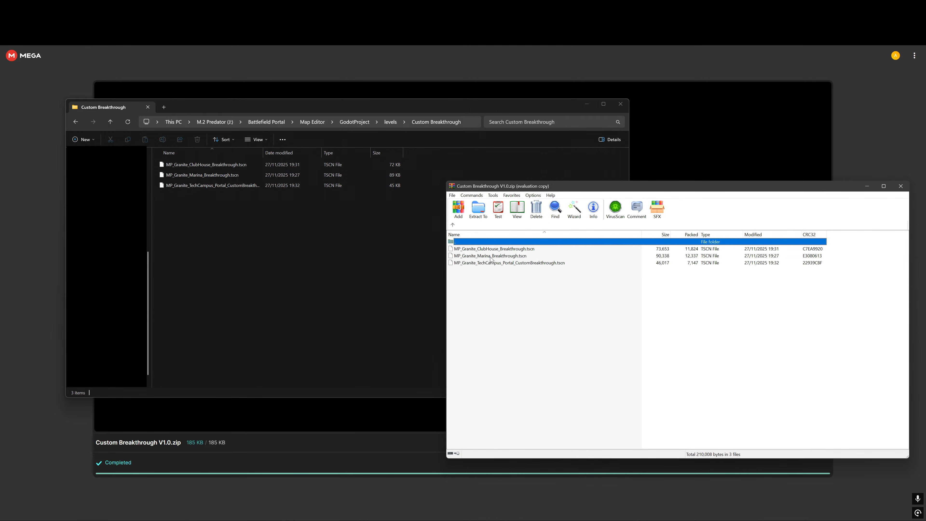
left_click_drag(481, 284, 499, 257)
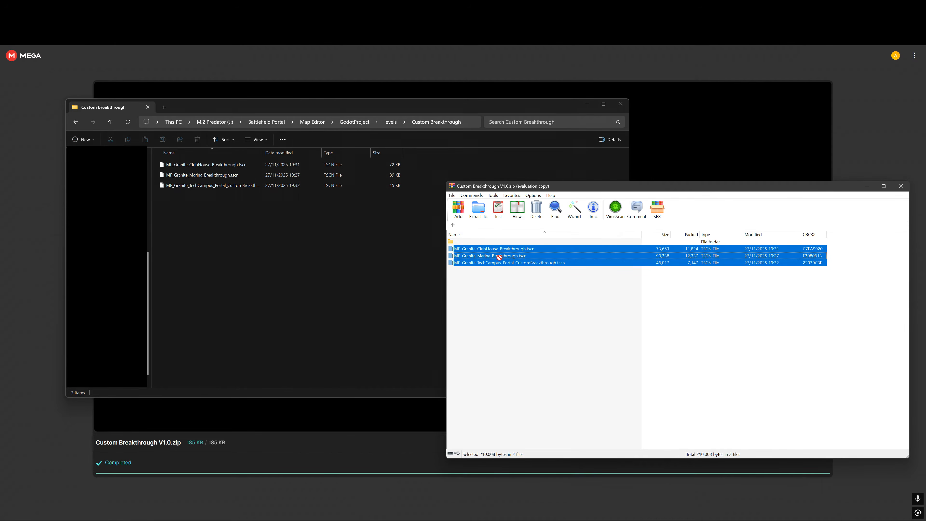
left_click(531, 308)
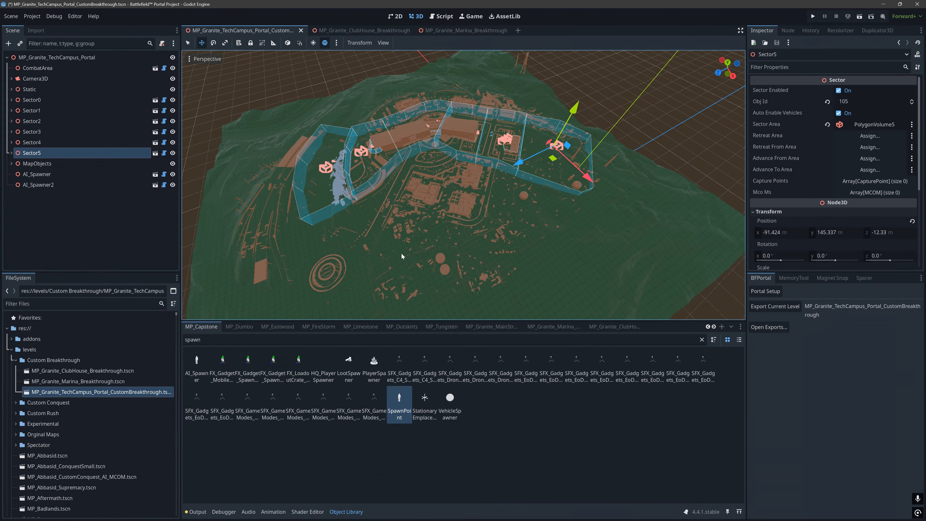
Step: In Godot, examine Sector1 of the TechCampus scene and its child polygon volume, area trigger, team HQ and capture point
right_click_drag(403, 256, 361, 231)
key("w")
left_click(13, 110)
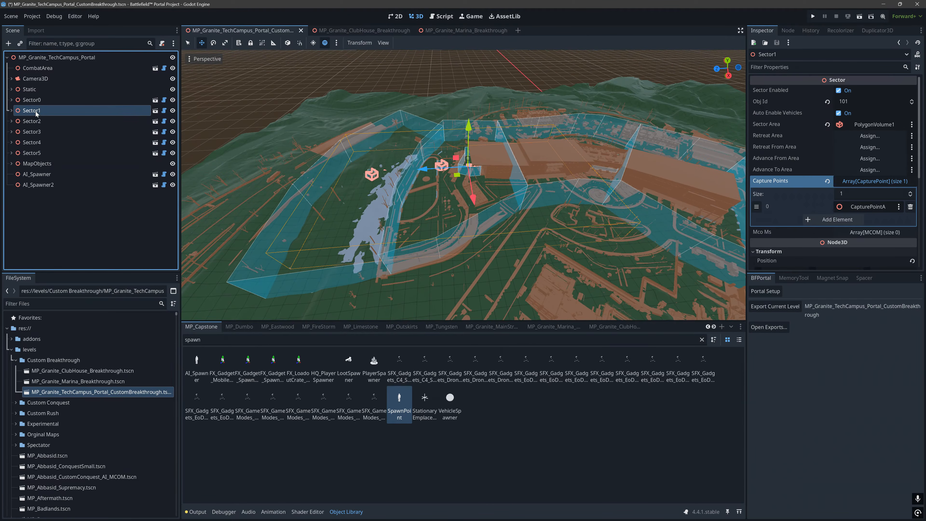
left_click(11, 110)
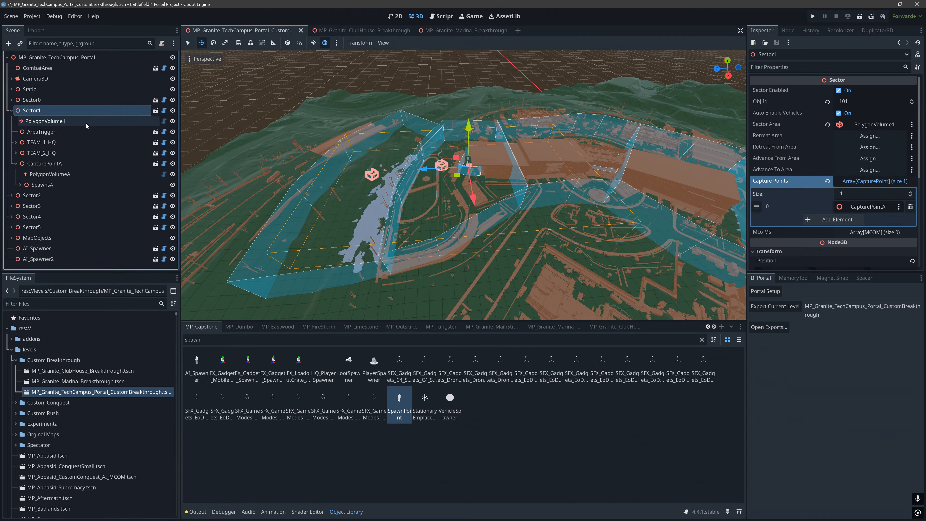
left_click(86, 124)
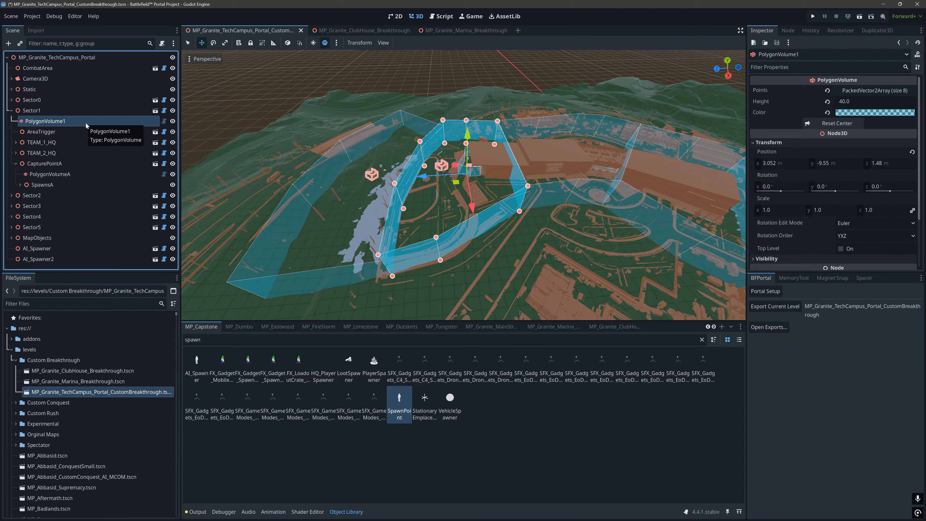
left_click(86, 132)
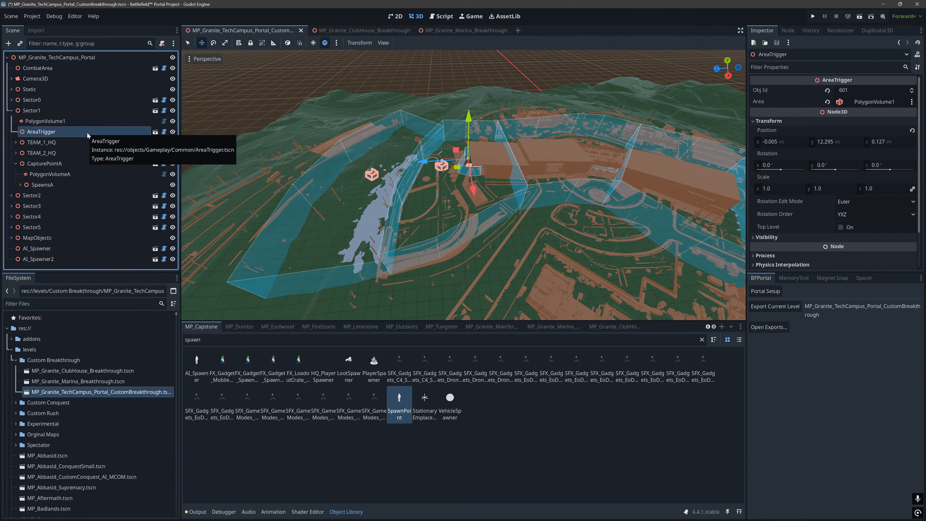
left_click(87, 153)
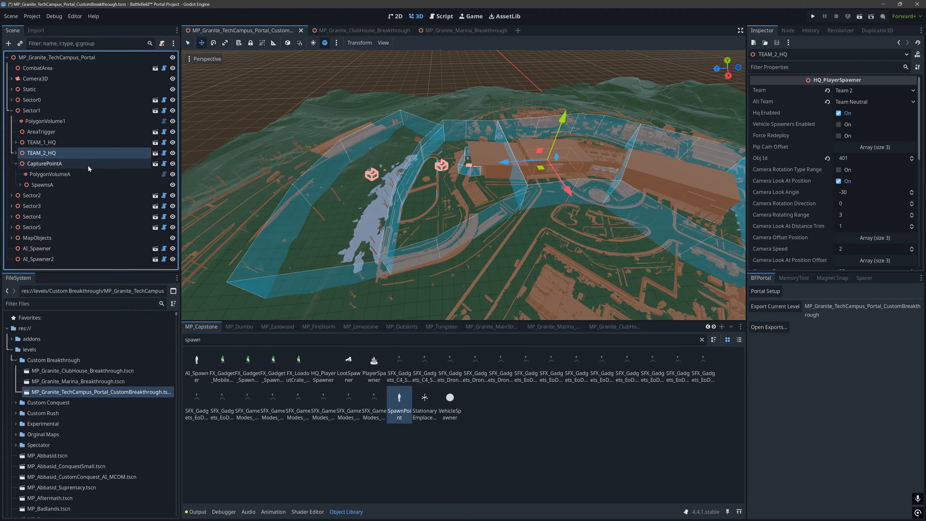
left_click(88, 164)
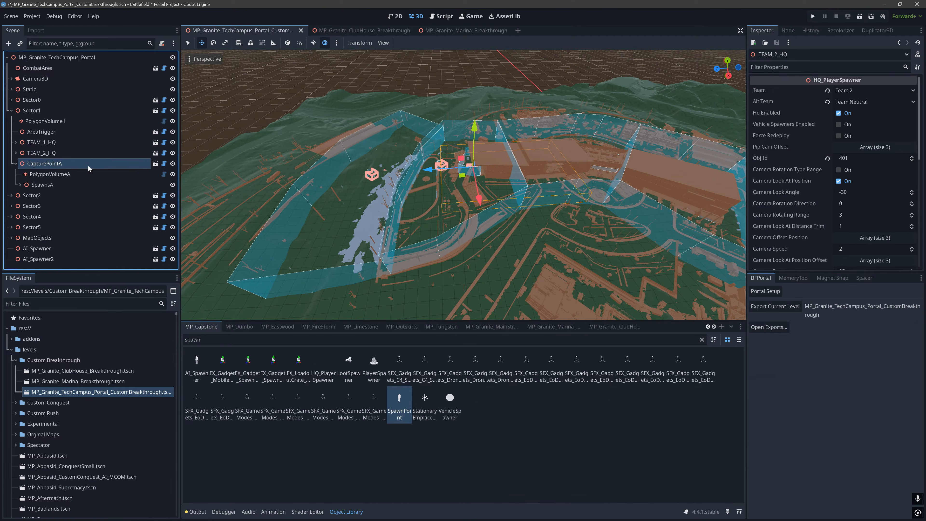
left_click(15, 165)
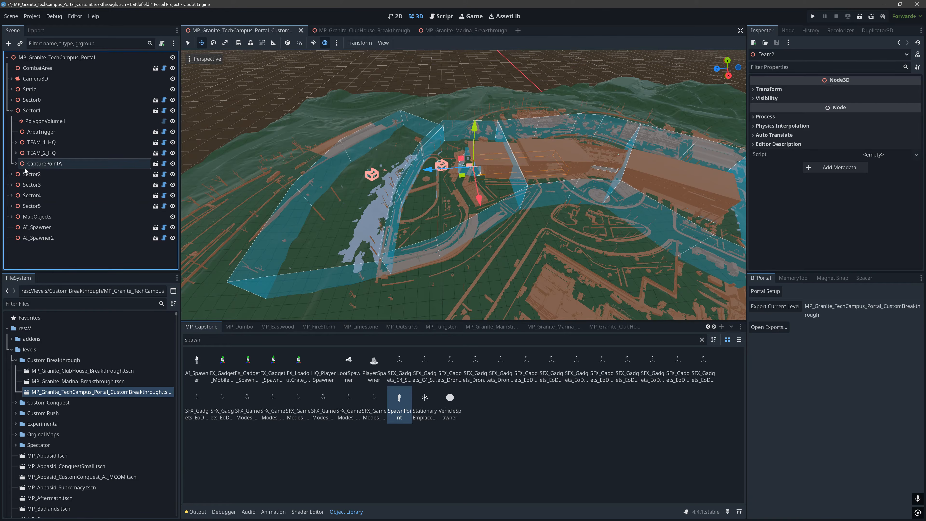
Step: Collapse Sector1 and check the object IDs of the sectors from Sector0 to Sector4
left_click(11, 110)
left_click(37, 100)
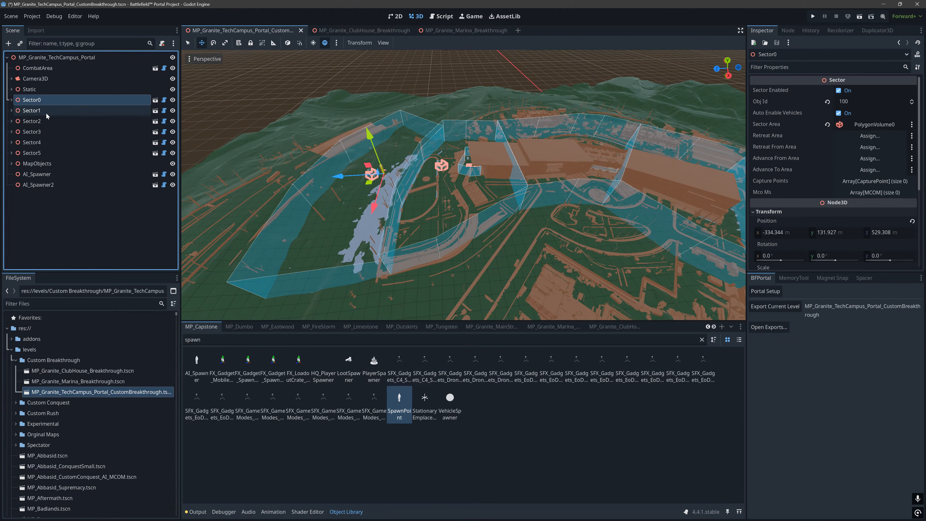
left_click(47, 114)
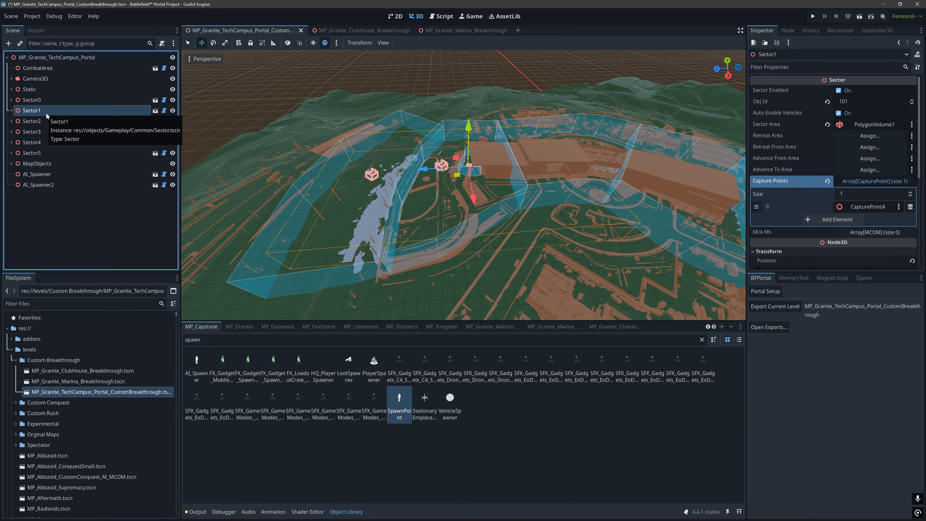
left_click(51, 121)
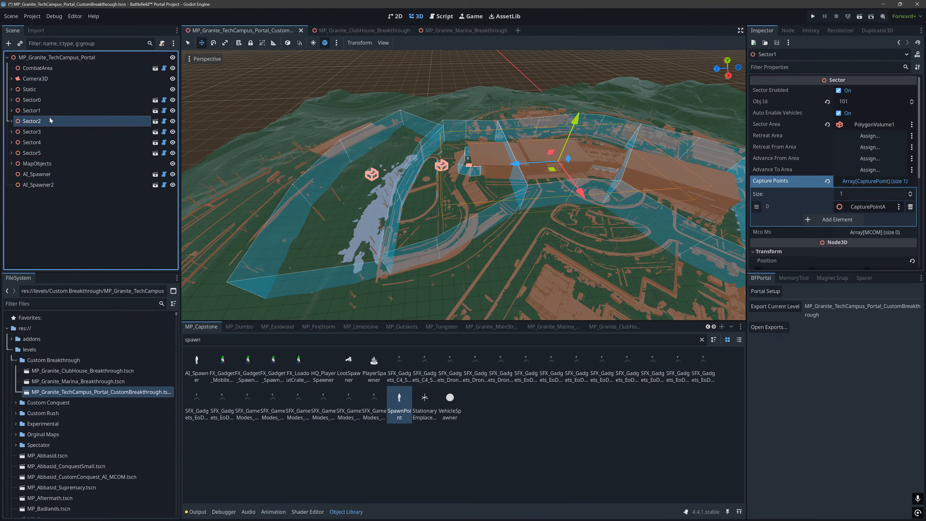
left_click(53, 132)
left_click(54, 143)
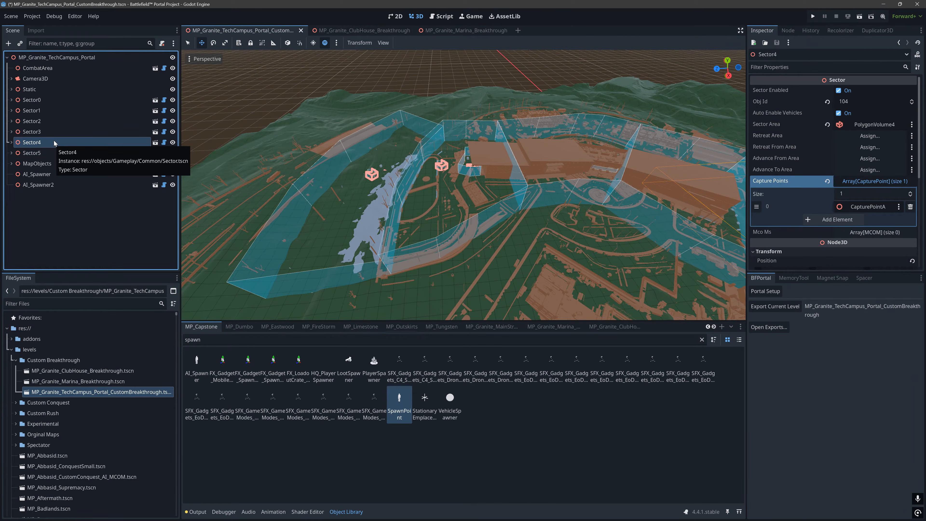
Step: Expand Sector1 and Sector2 and compare the object IDs of their Team 1 HQs, checking Sector2's area trigger too
left_click(12, 110)
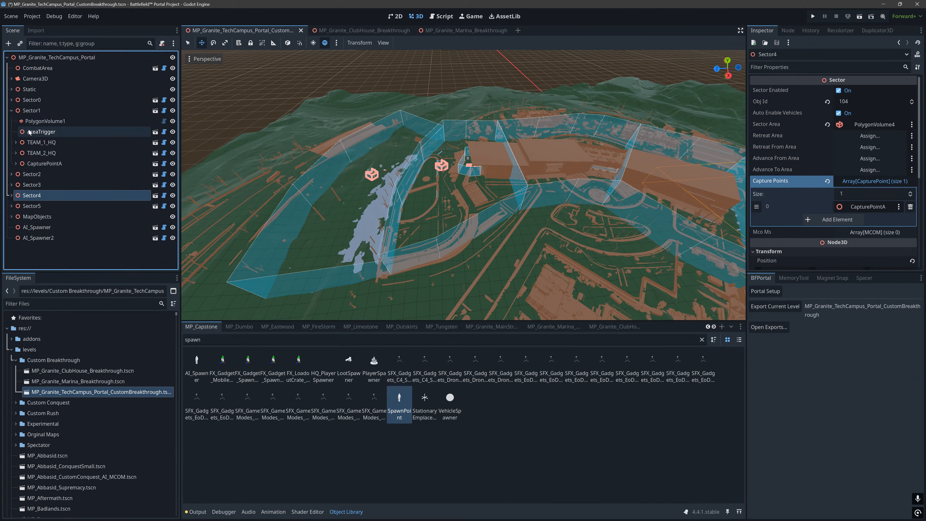
left_click(41, 142)
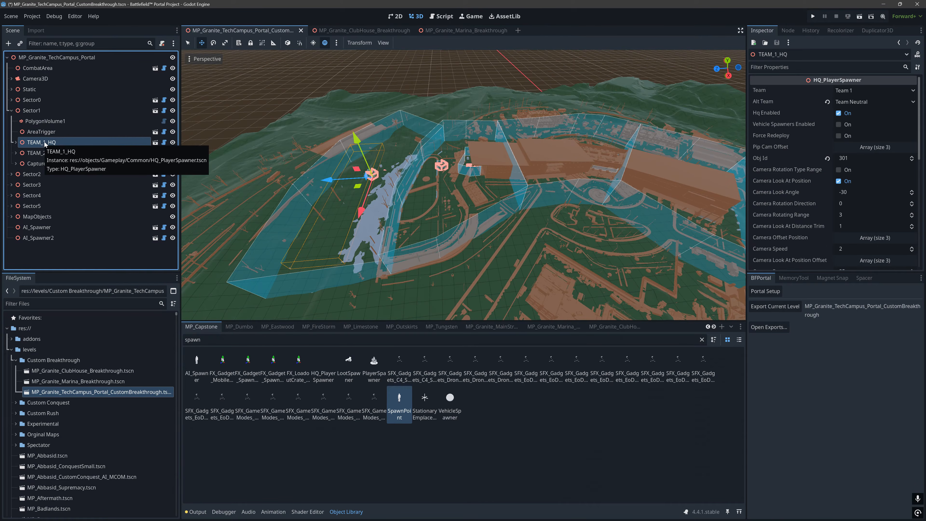
left_click(12, 174)
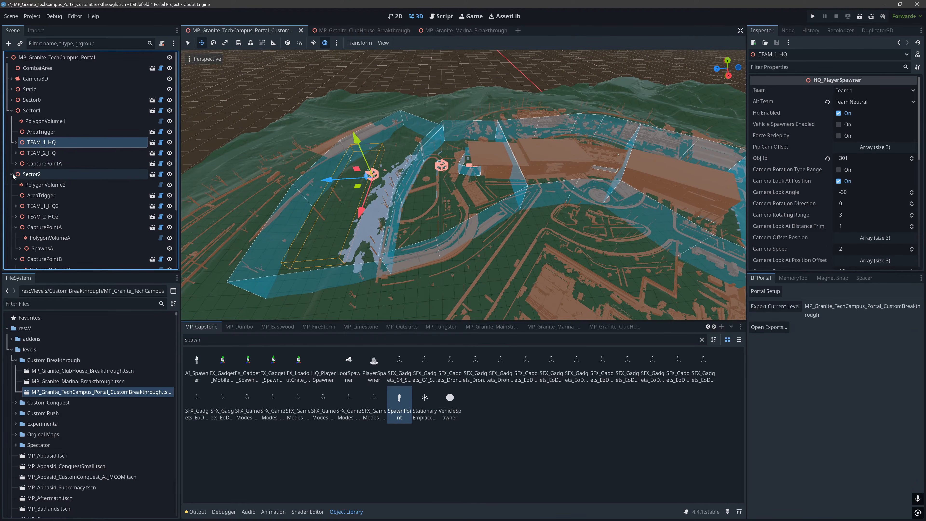
left_click(33, 195)
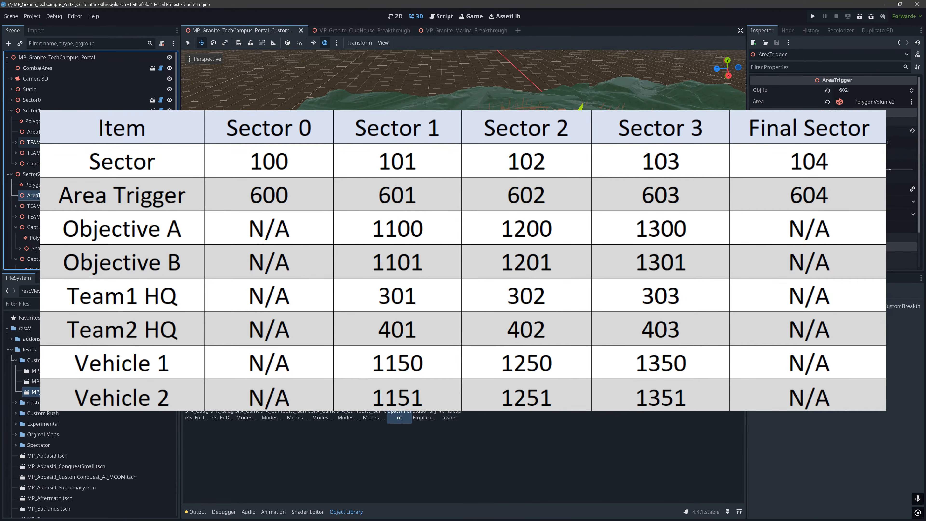
left_click(33, 142)
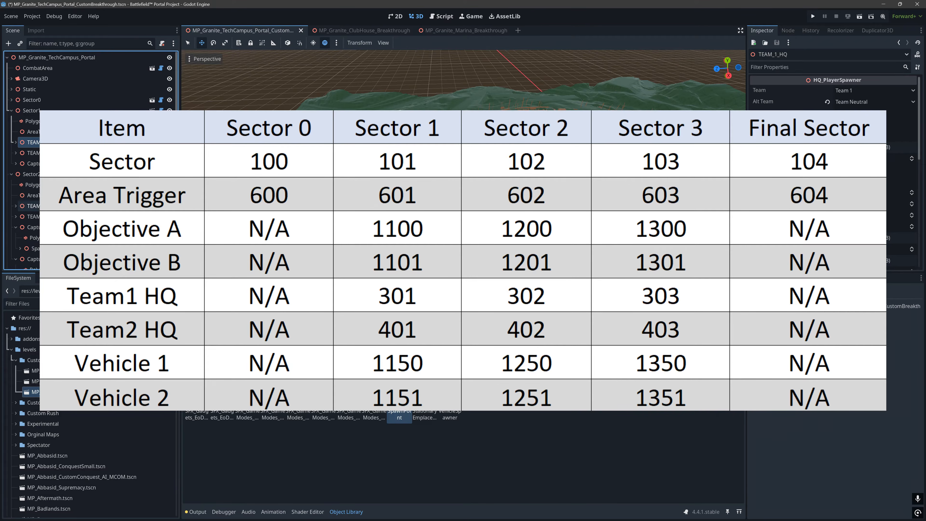
left_click(32, 206)
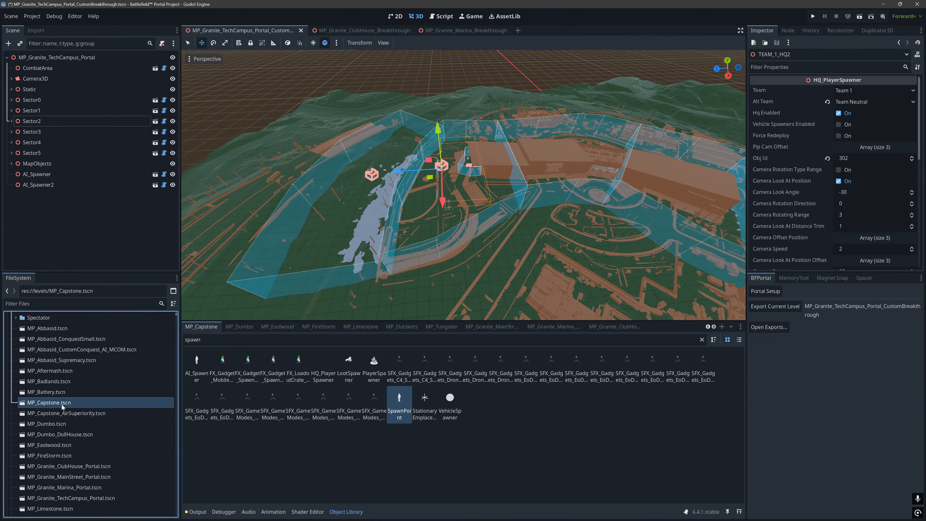
Step: Duplicate the MP_Capstone.tscn level file as MP_Capstone_Breakthrough.tscn
right_click(61, 402)
left_click(91, 444)
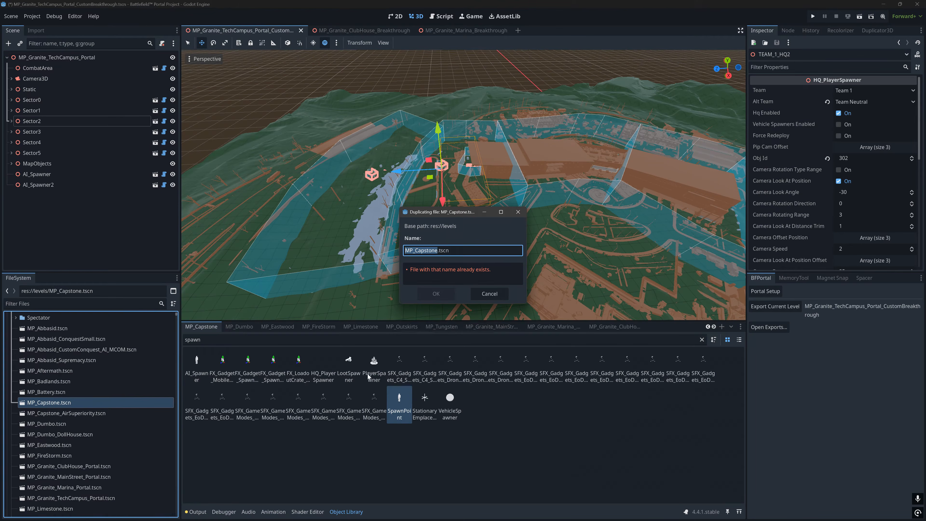
key("Right")
type("_B")
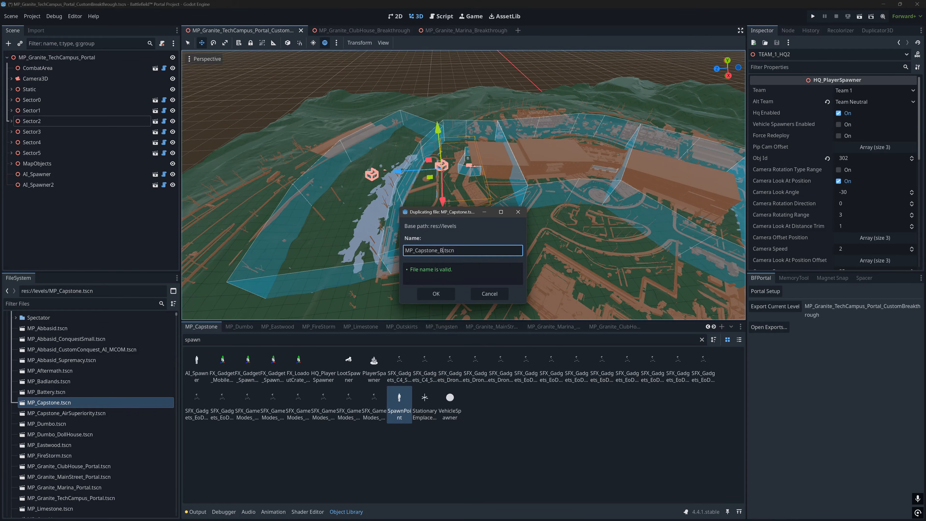
type("reakthrough")
left_click(436, 296)
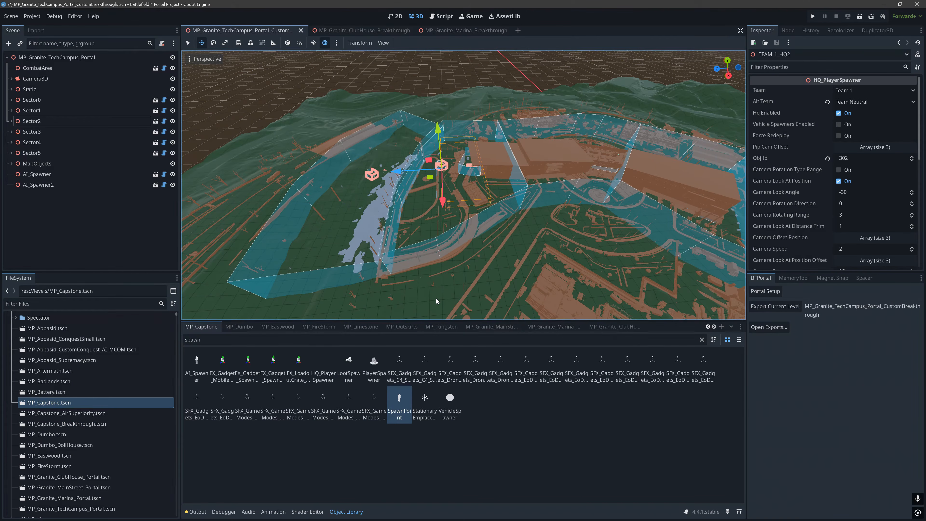
Step: Move MP_Capstone_Breakthrough.tscn into the Custom Breakthrough folder, open it and collapse both team HQs in its scene tree
left_click_drag(92, 424, 85, 364)
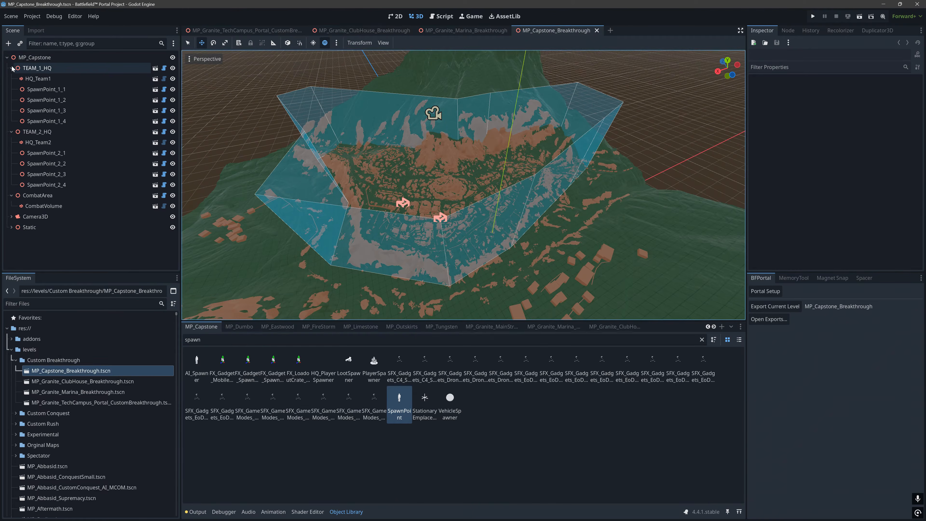
left_click(11, 68)
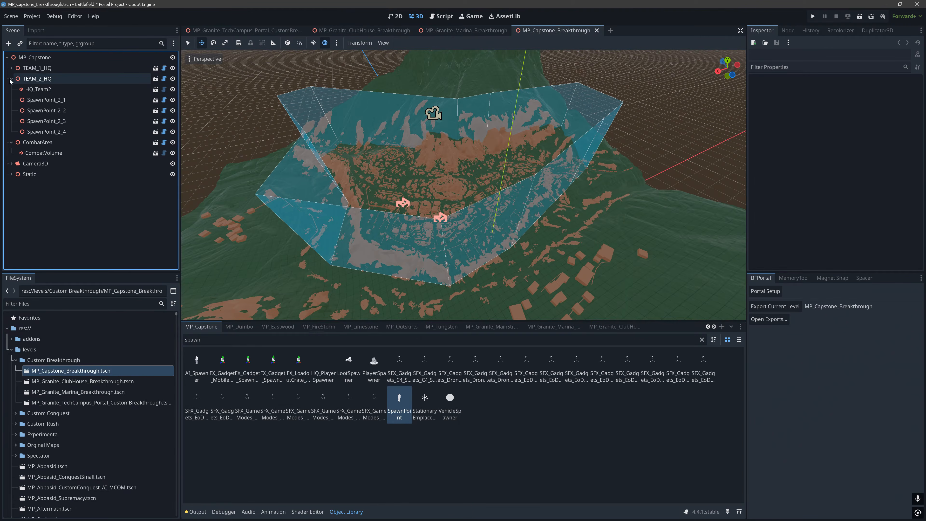
left_click(11, 79)
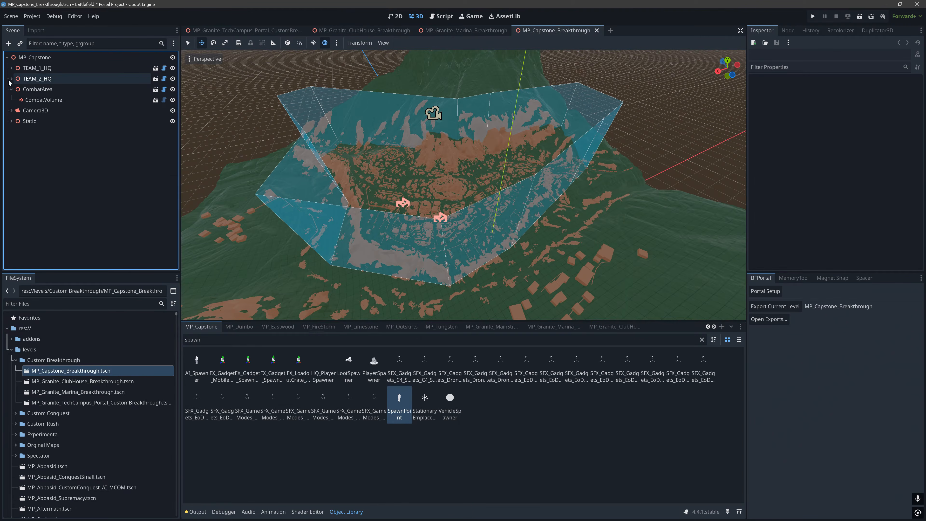
Step: Delete the CombatVolume polygon from the CombatArea of the Capstone scene
left_click(34, 102)
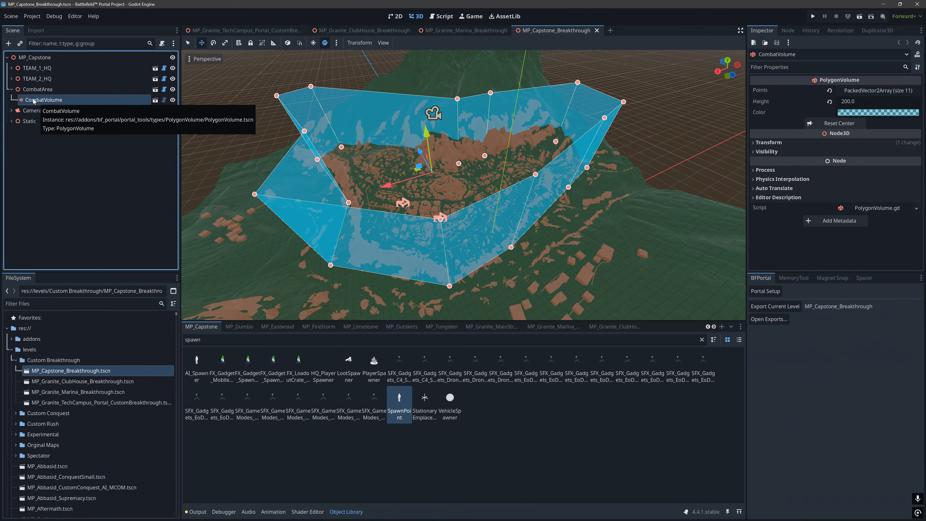
key("Delete")
key("Return")
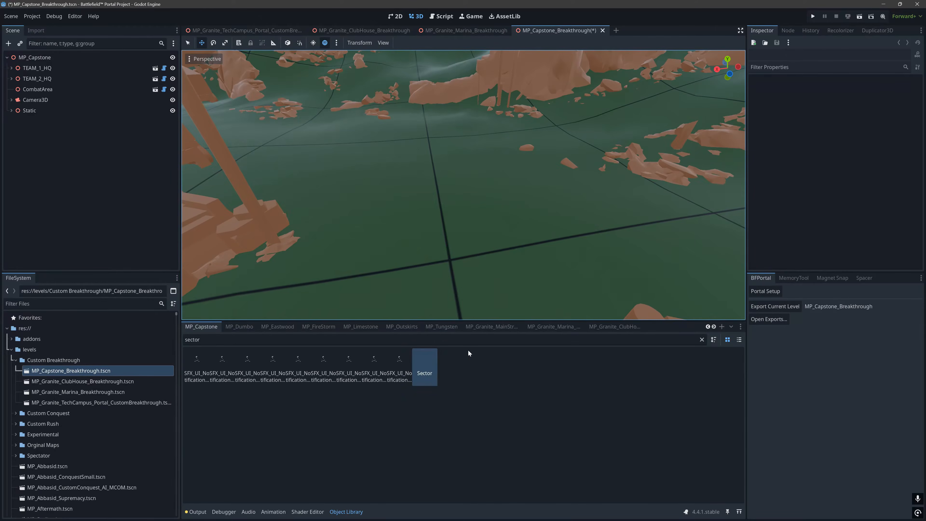
Step: Place a Sector object on the terrain and set its Obj Id to 100
left_click_drag(424, 367, 456, 252)
key("f")
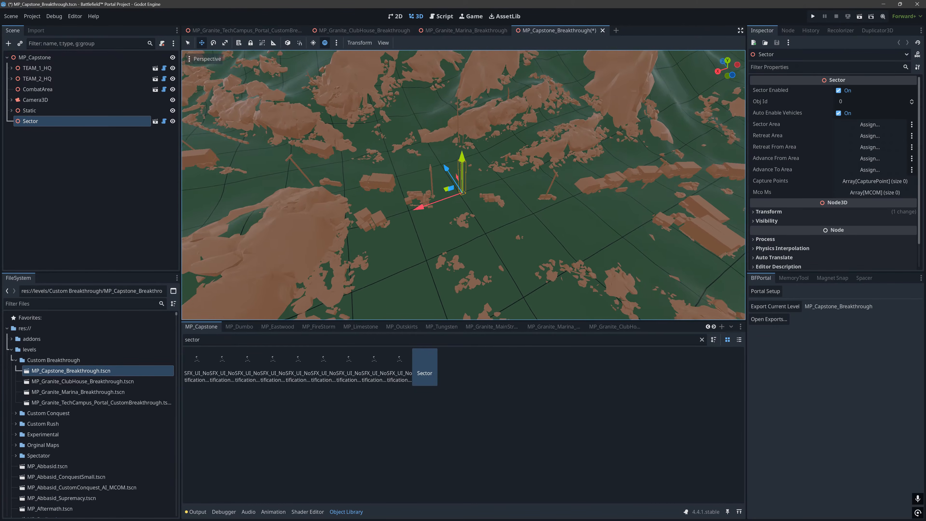
left_click(848, 103)
type("100")
key("Return")
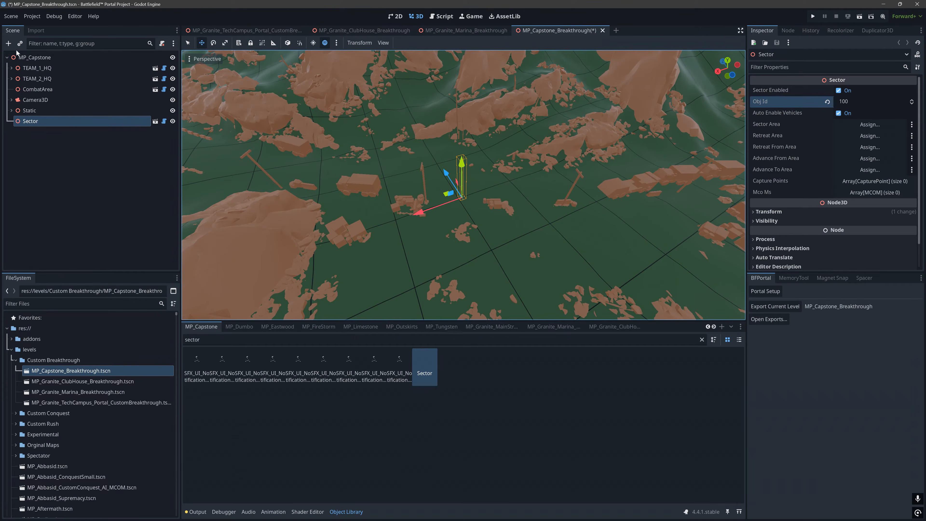
Step: Add a PolygonVolume as a child of the sector and extend its outline to six points spread around the area
left_click(8, 43)
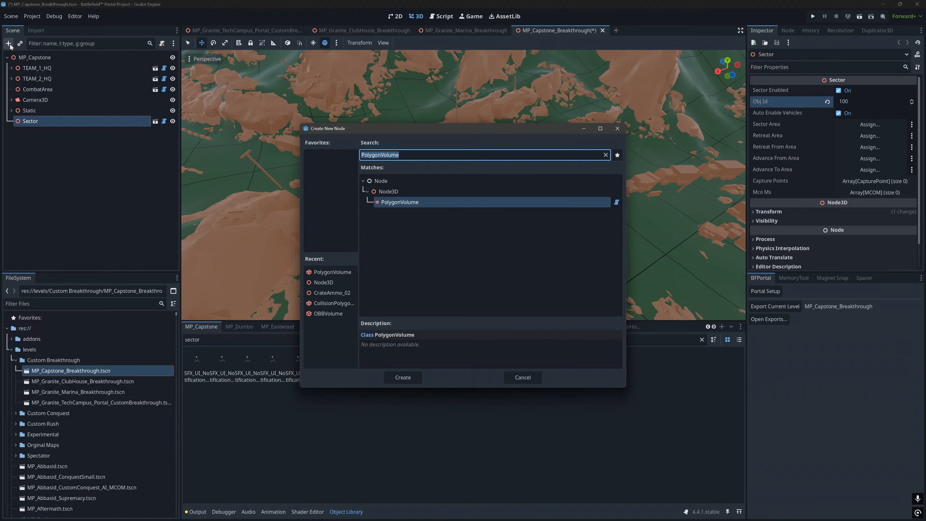
double_click(420, 202)
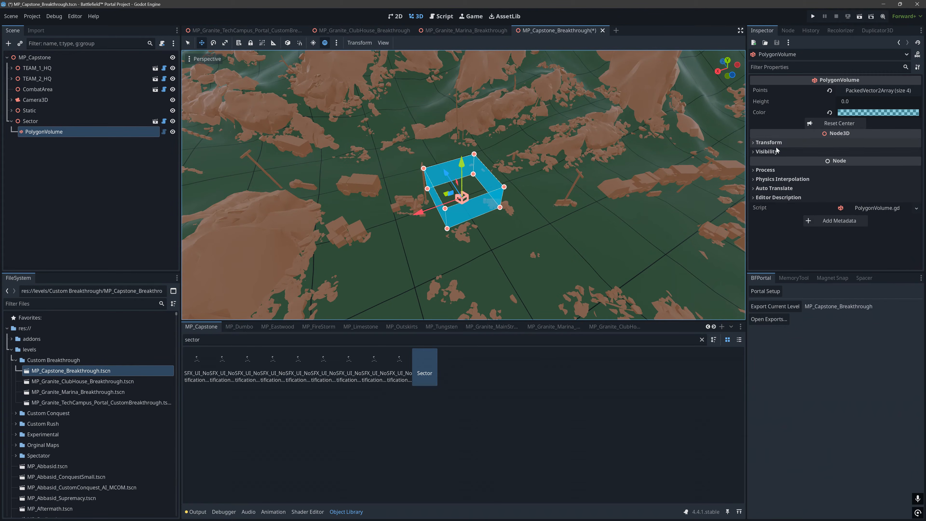
left_click(868, 92)
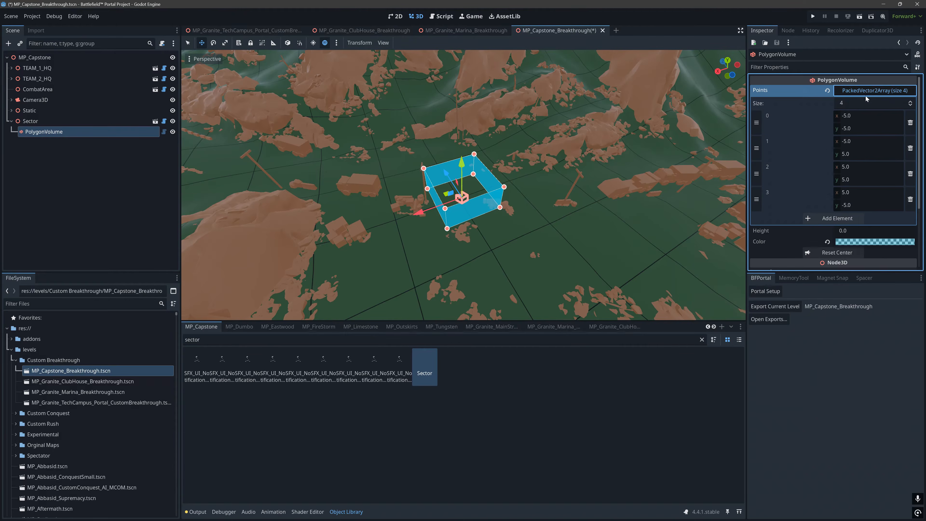
left_click(853, 217)
left_click_drag(461, 177, 503, 221)
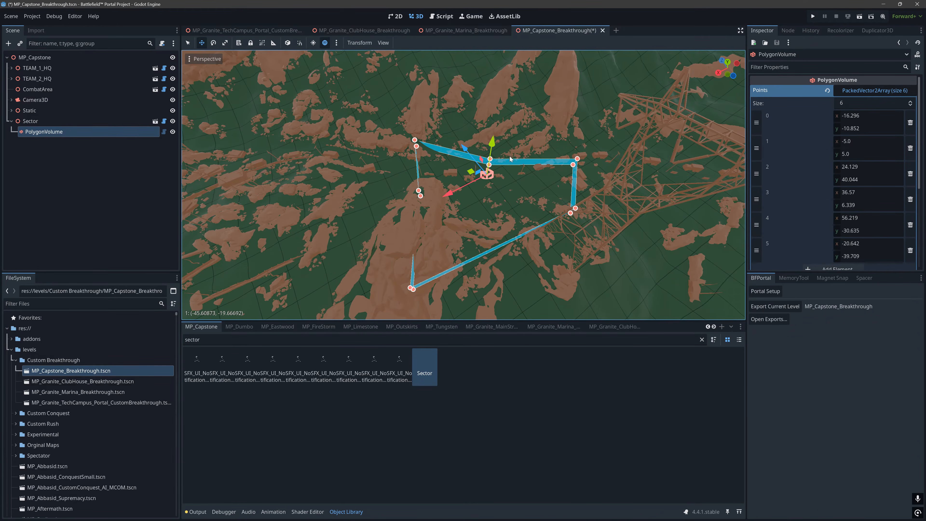
left_click_drag(509, 156, 533, 128)
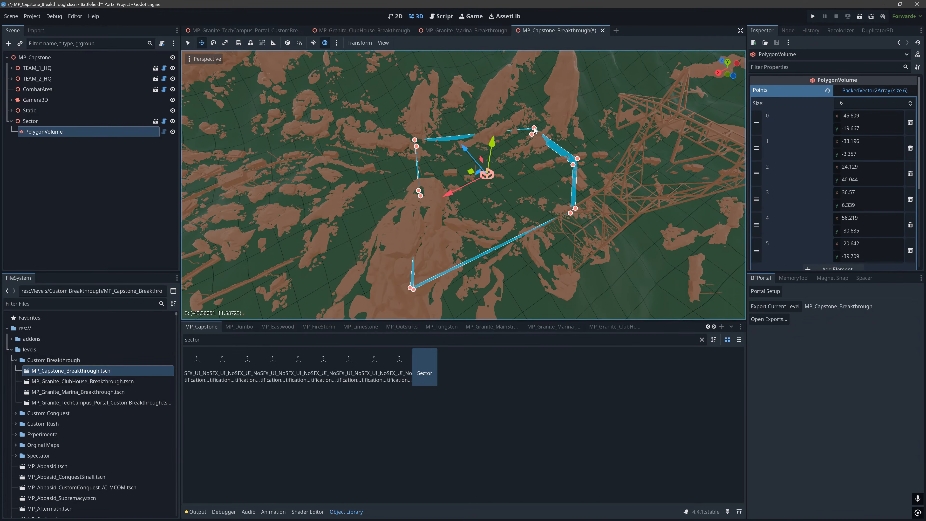
Step: Set the height of the sector's polygon volume to 100
left_click(886, 90)
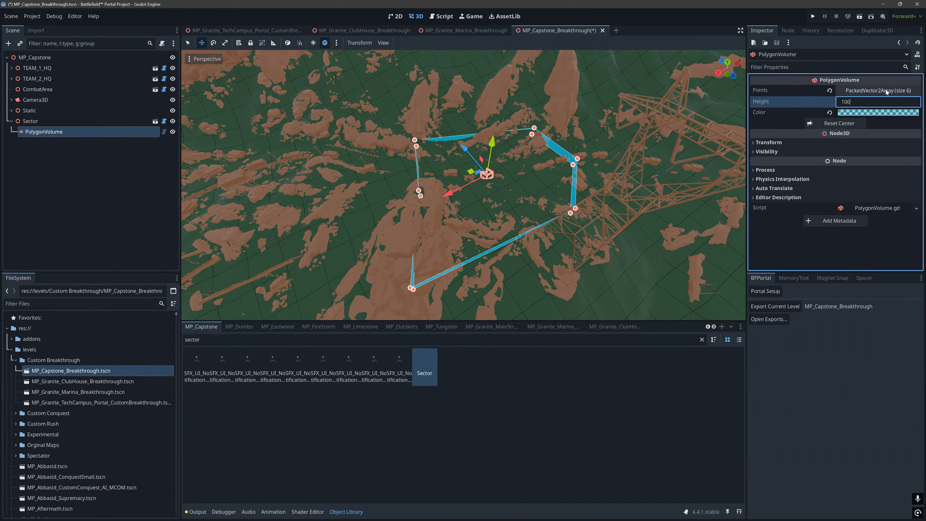
type("100")
key("Return")
left_click_drag(517, 175, 506, 209)
left_click(530, 183)
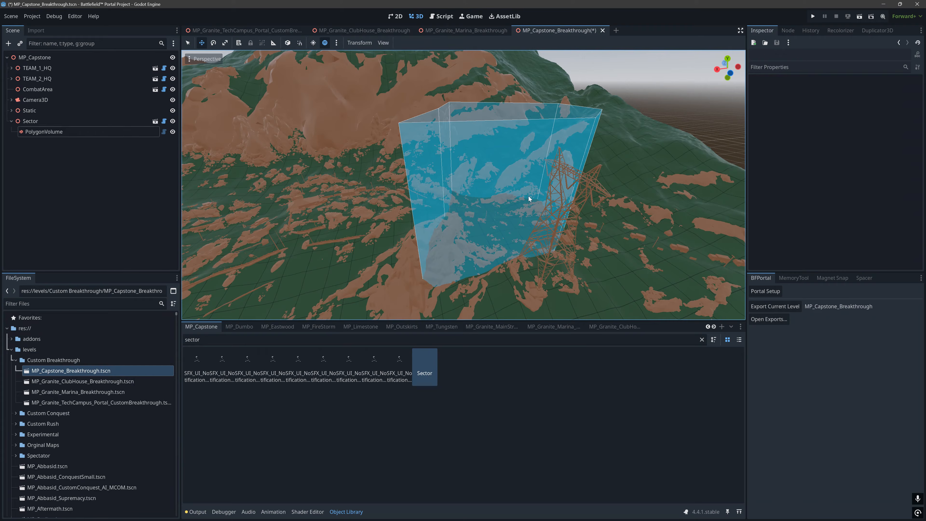
Step: Assign the child PolygonVolume as the sector's Sector Area
left_click(35, 123)
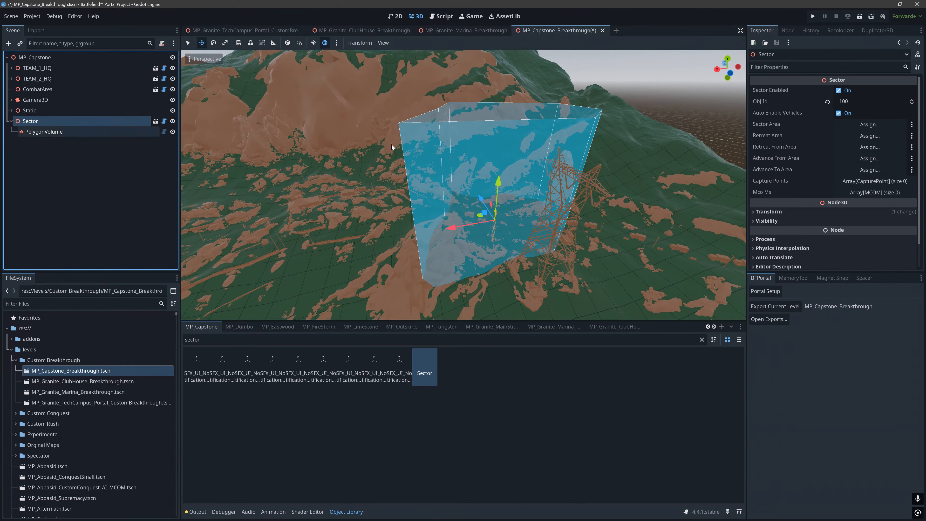
left_click(862, 124)
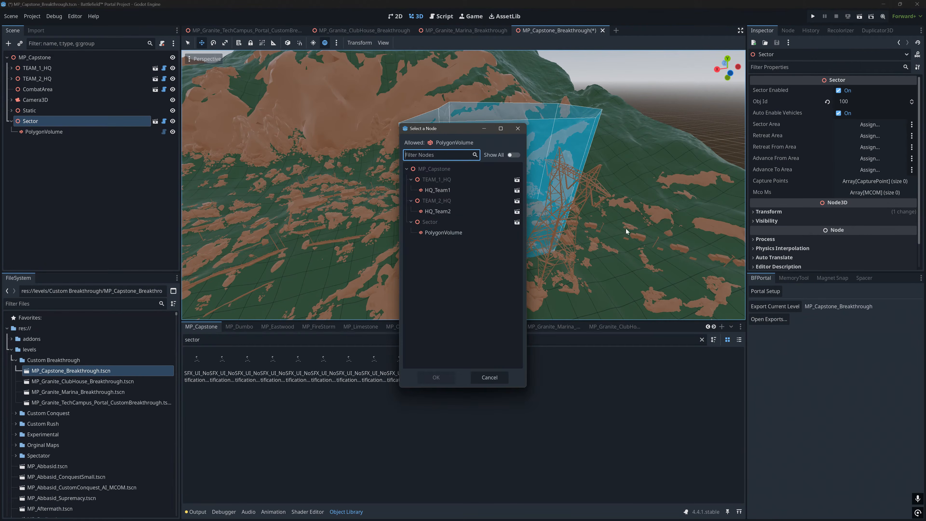
double_click(438, 233)
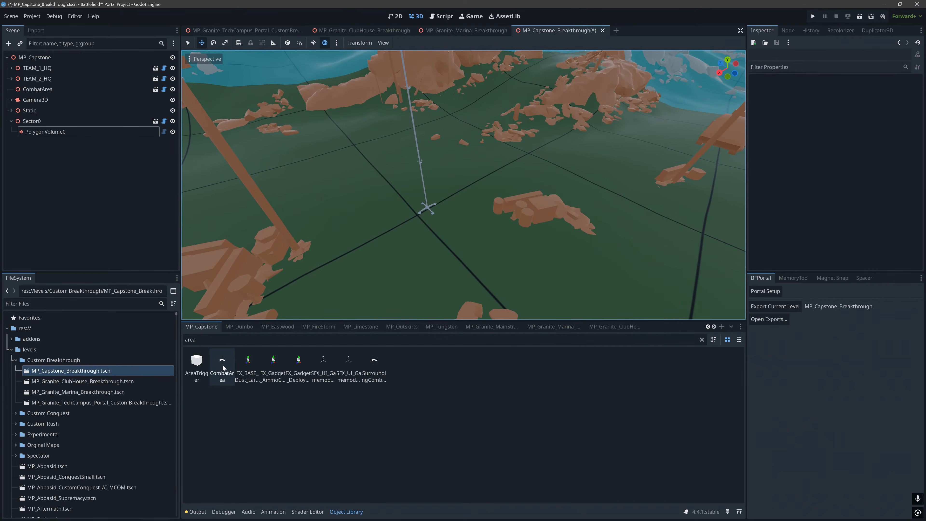
Step: Place an AreaTrigger for Sector0 with Obj Id 600 and PolygonVolume0 as its area
left_click_drag(196, 363, 435, 161)
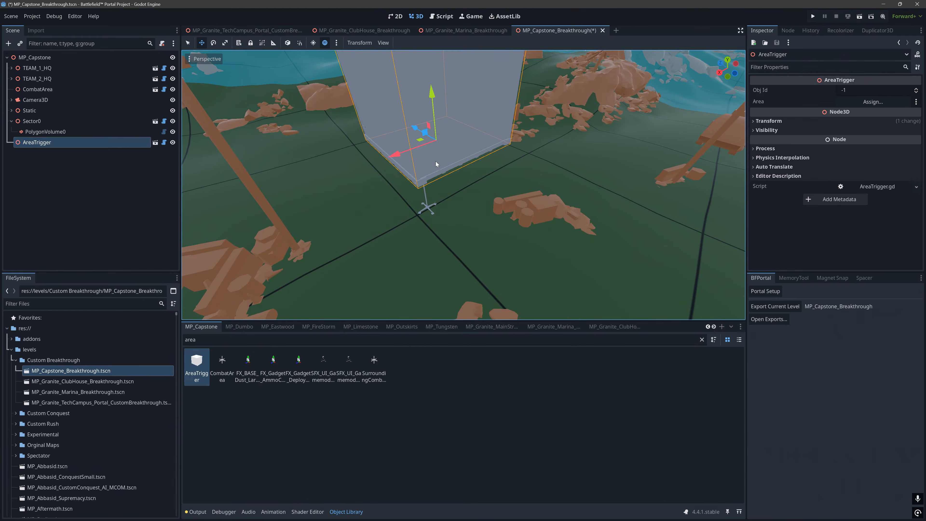
scroll(436, 162, "down", 6)
left_click(864, 90)
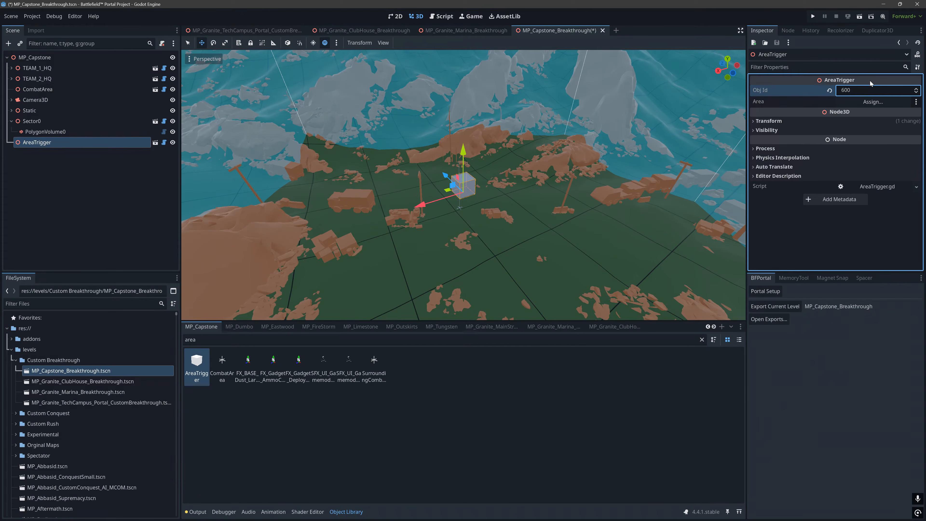
left_click(887, 102)
double_click(466, 233)
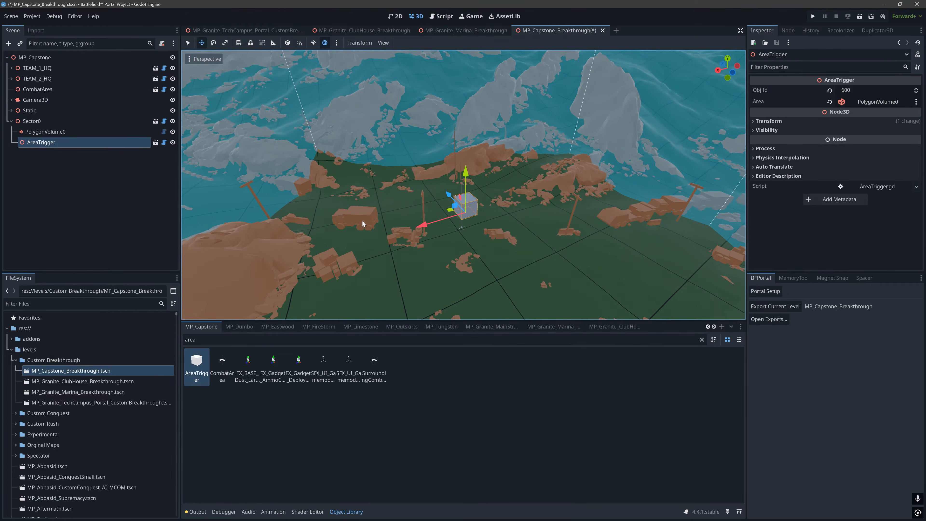
Step: Duplicate Sector0 with its children and move the copy about 183 units along X, beside the original sector
key("f")
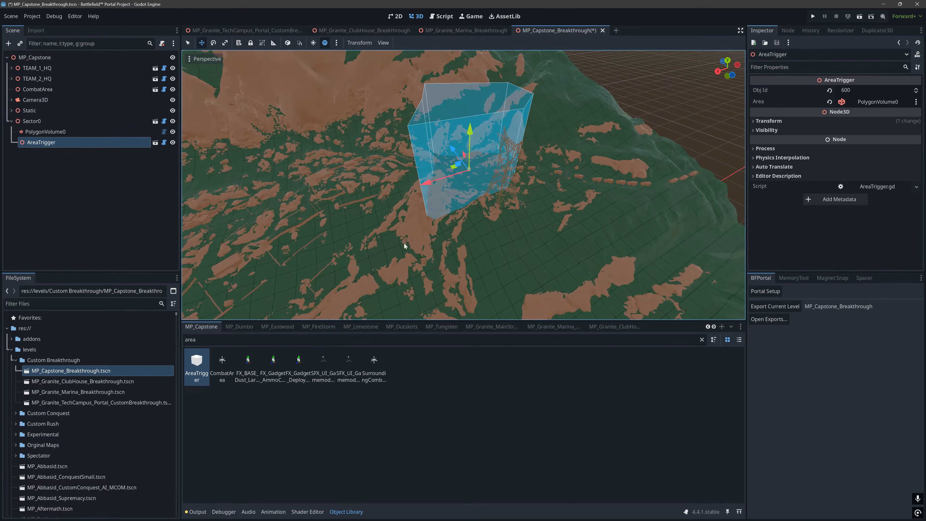
left_click(79, 119)
key("f")
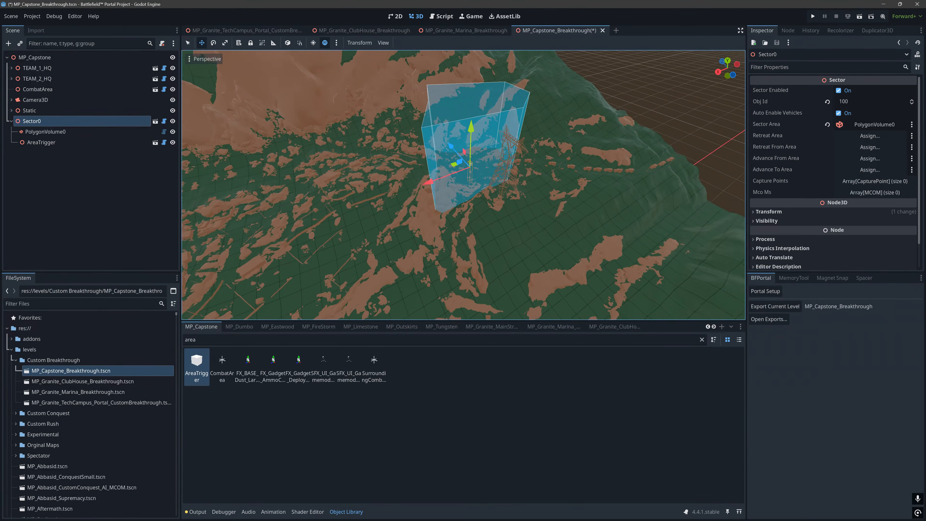
key("a")
right_click_drag(575, 231, 570, 245)
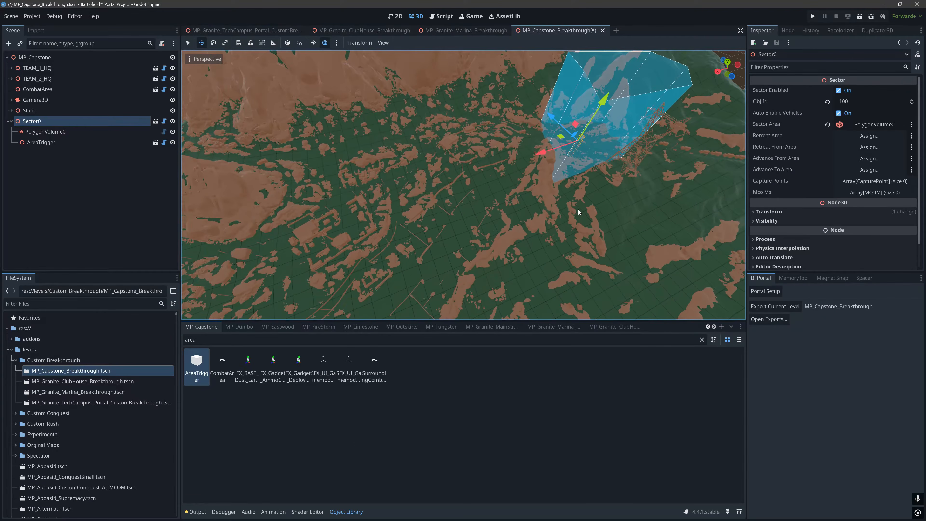
key("ctrl+d")
left_click_drag(560, 138, 409, 187)
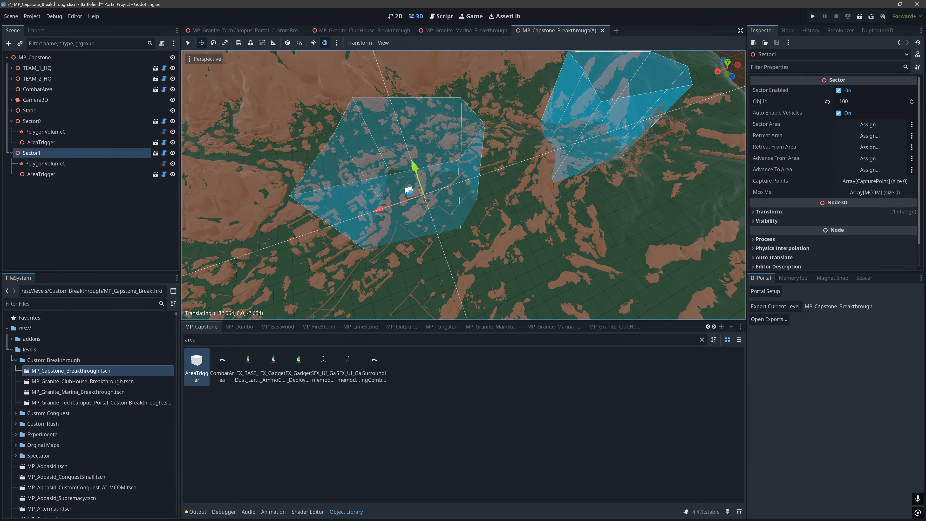
Step: Set Sector1's Obj Id to 101 and the Obj Id of its area trigger to 601
key("f")
left_click(873, 102)
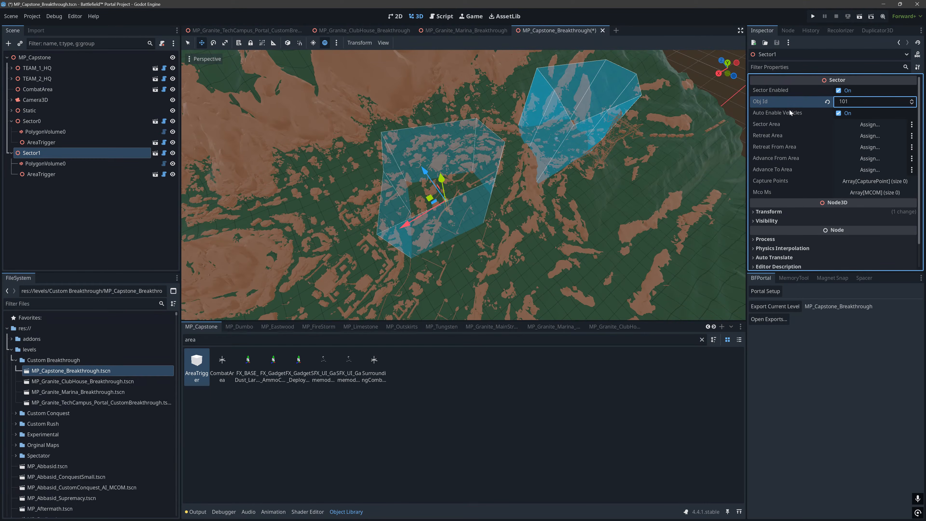
left_click(60, 174)
left_click(871, 90)
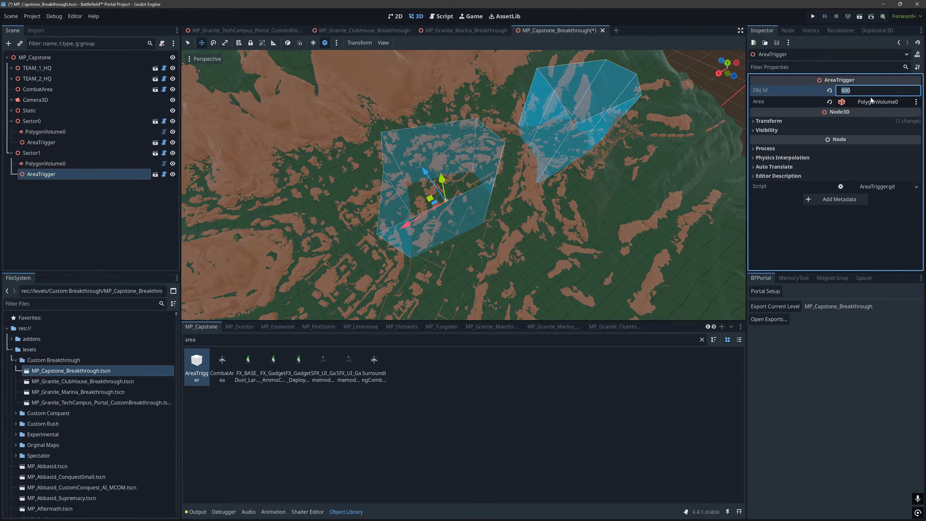
type("601")
key("Return")
Step: Assign Sector1's own polygon volume as its Sector Area and rename that volume PolygonVolume1
left_click(66, 152)
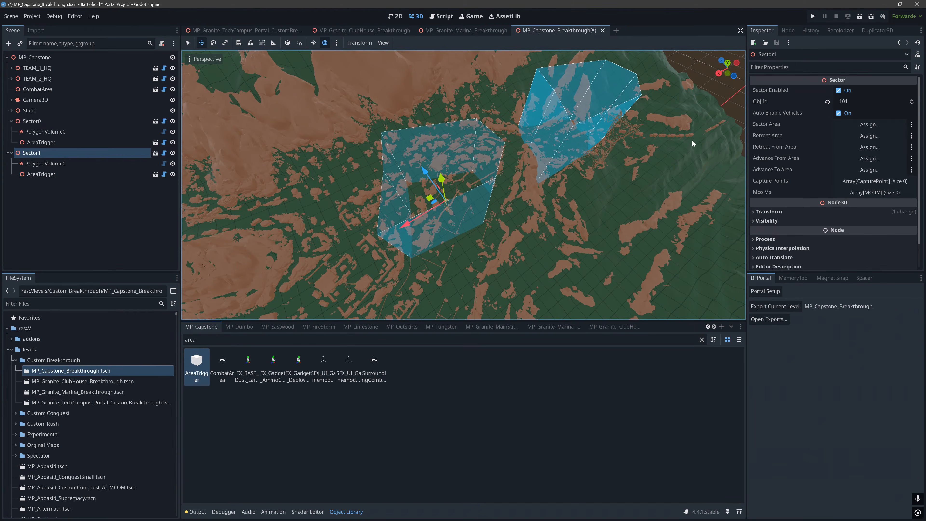
left_click(876, 124)
double_click(455, 255)
left_click(66, 165)
Step: Place a CapturePoint inside Sector1's area and set its Obj Id to 1100
left_click_drag(197, 367, 435, 215)
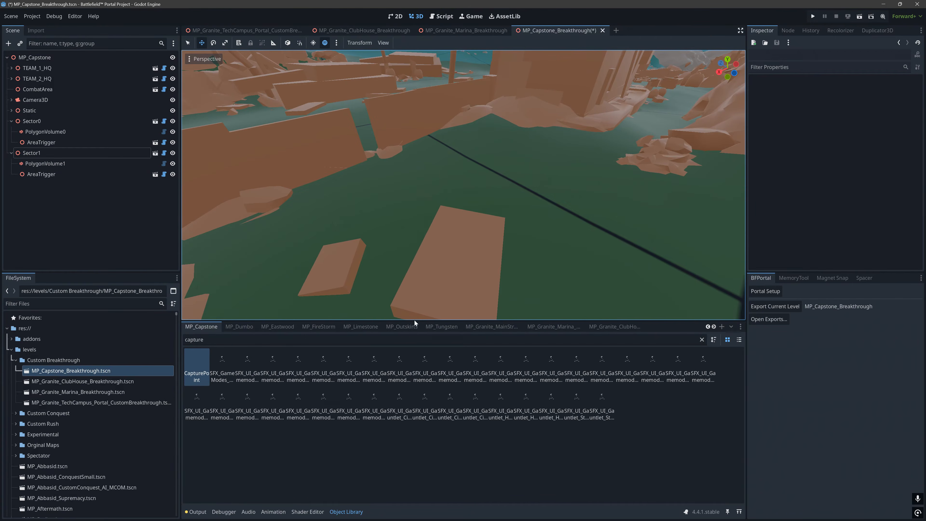
left_click_drag(475, 173, 472, 160)
scroll(472, 160, "down", 5)
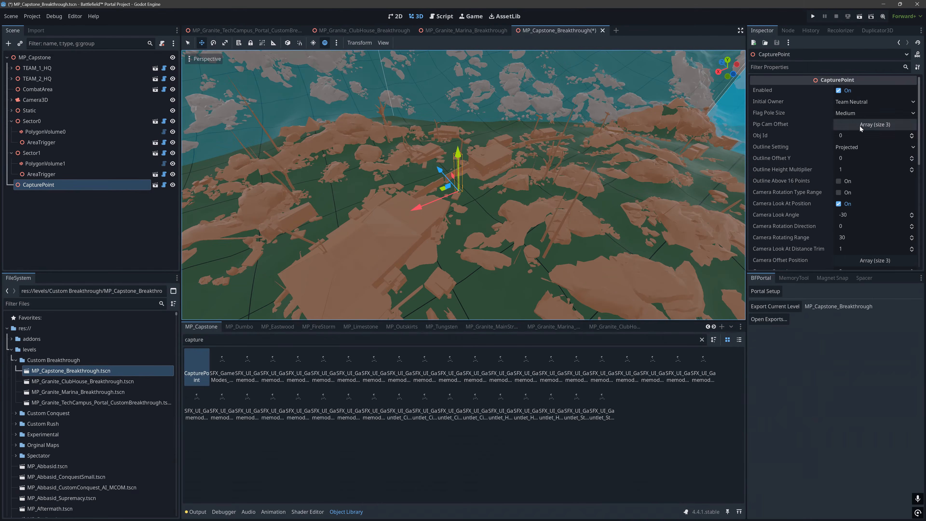
left_click(854, 136)
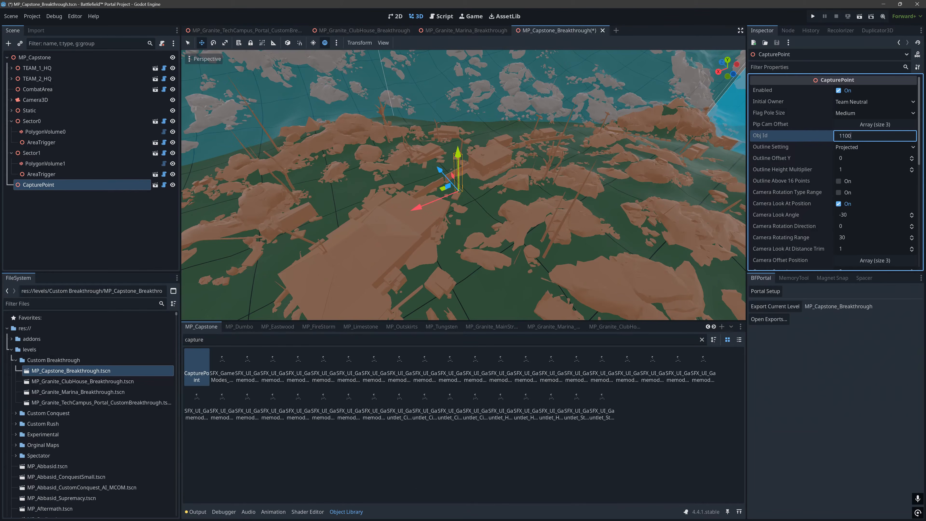
Step: Add a PolygonVolume as a child of the capture point and adjust the volume's height
right_click(47, 186)
left_click(82, 205)
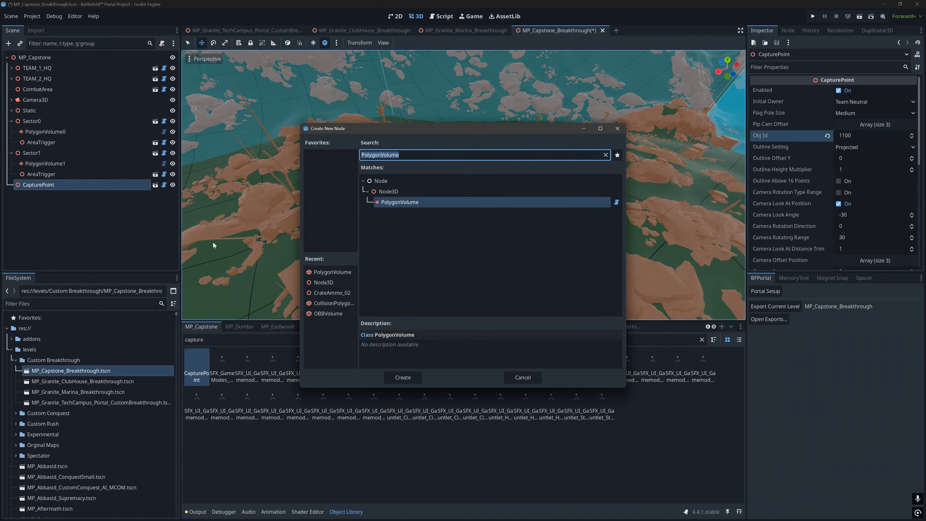
double_click(415, 205)
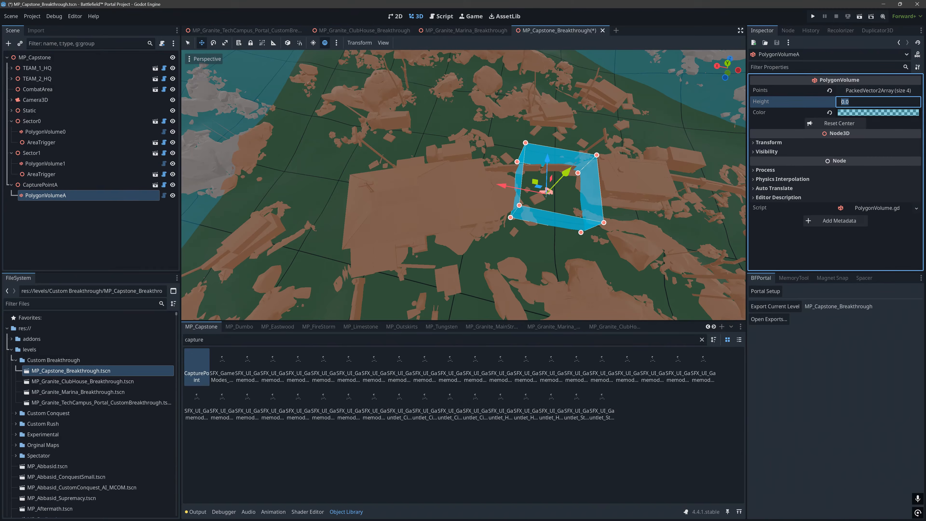
key("Return")
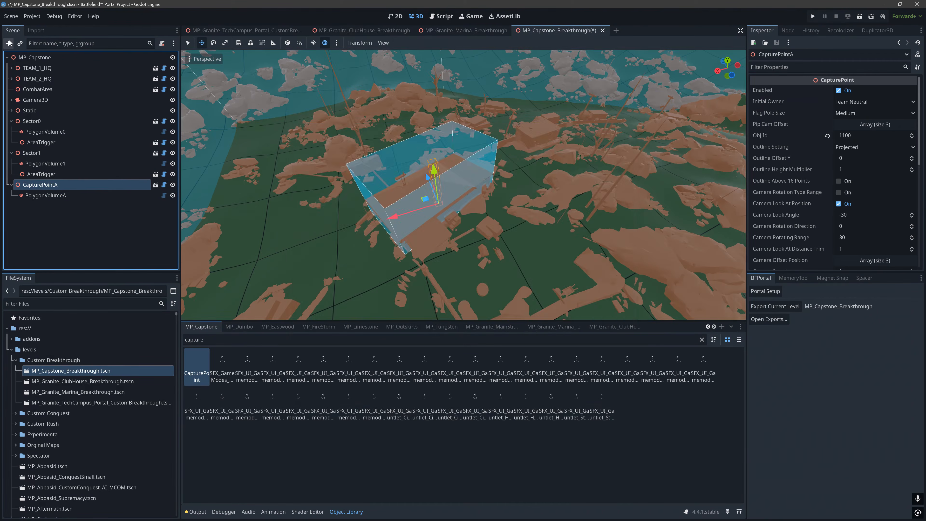
Step: Add a Node3D named Spawns under CapturePointA and create another Node3D inside it
left_click(9, 43)
key("Up")
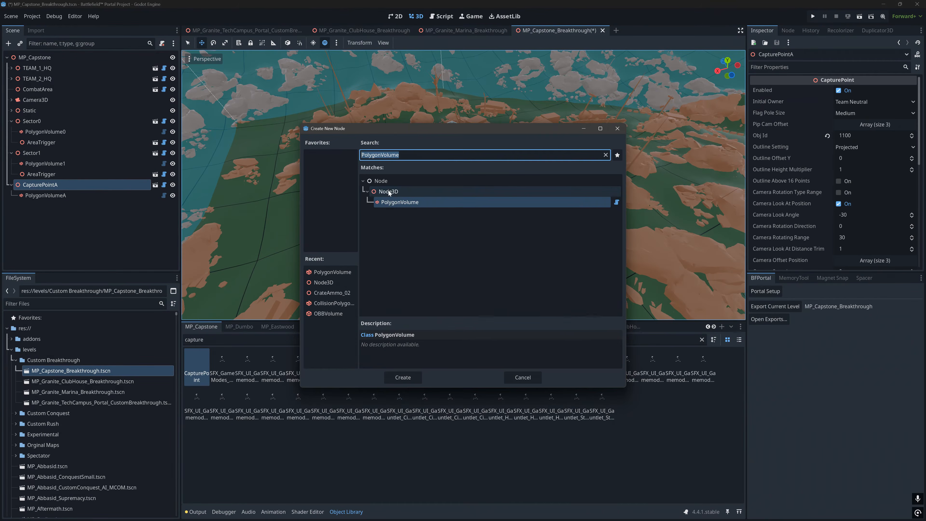
key("Return")
type("Spawns")
key("Return")
key("ctrl+a")
key("Return")
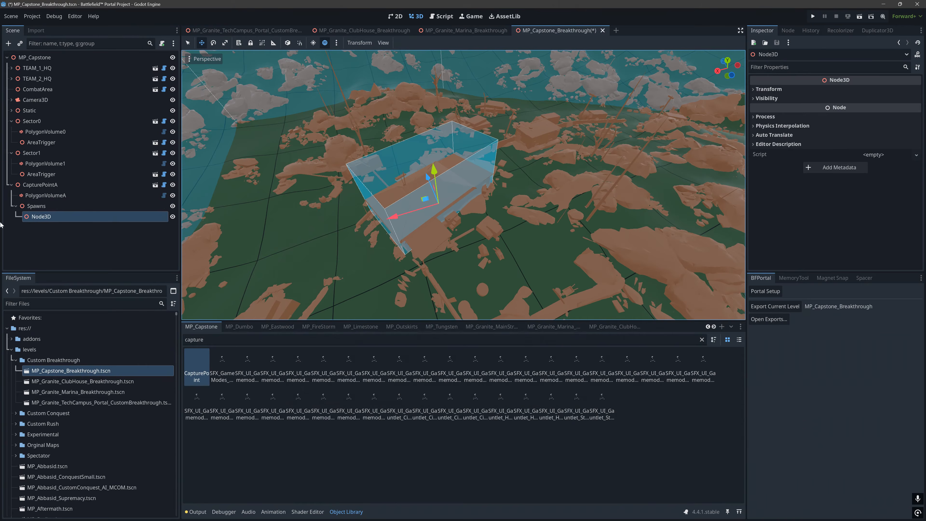
Step: Name the Node3D inside Spawns Team1 and add another Node3D under Spawns
type("Team1")
key("Return")
key("Up")
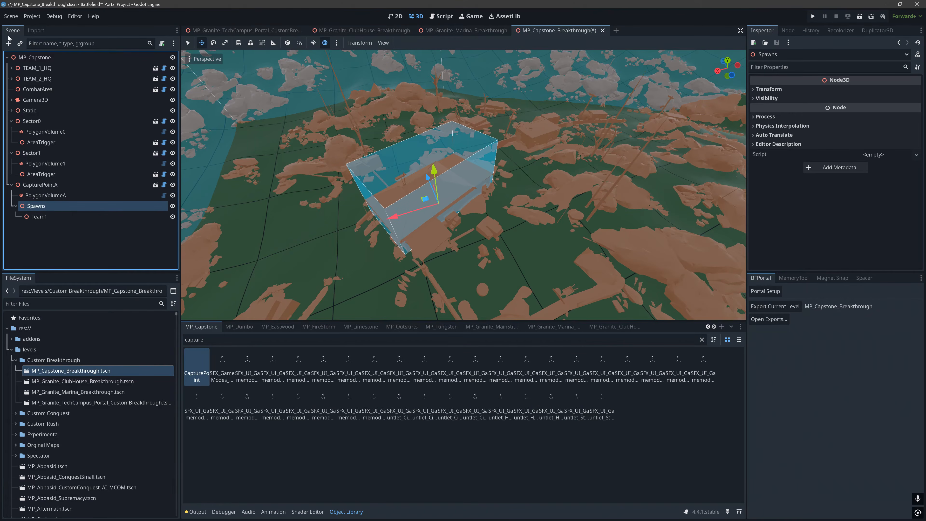
key("ctrl+a")
key("Return")
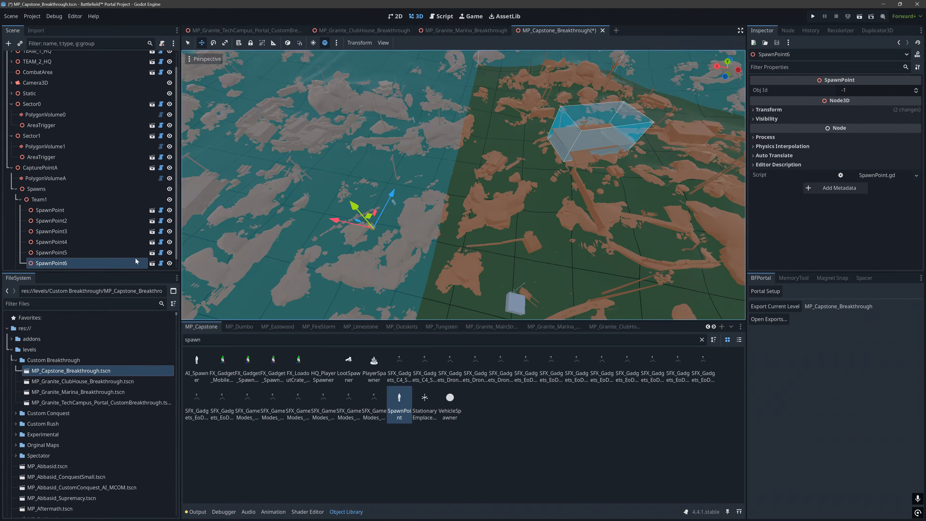
Step: Move SpawnPoint4, SpawnPoint5 and SpawnPoint6 out of Team1 into the Team2 node under CapturePointA's Spawns
left_click(51, 241, "shift")
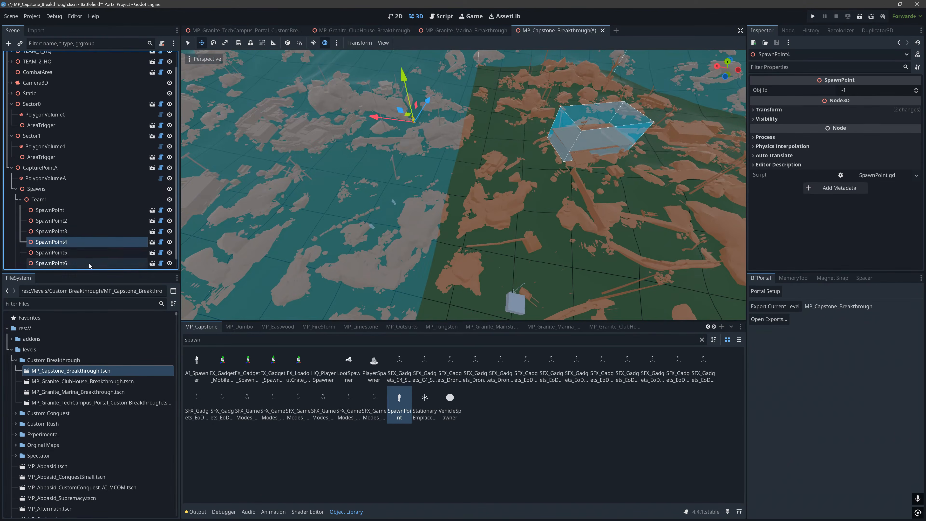
left_click_drag(51, 242, 39, 263)
left_click(498, 226)
Step: Set CapturePointA's Initial Owner to Team 2
scroll(499, 227, "up", 5)
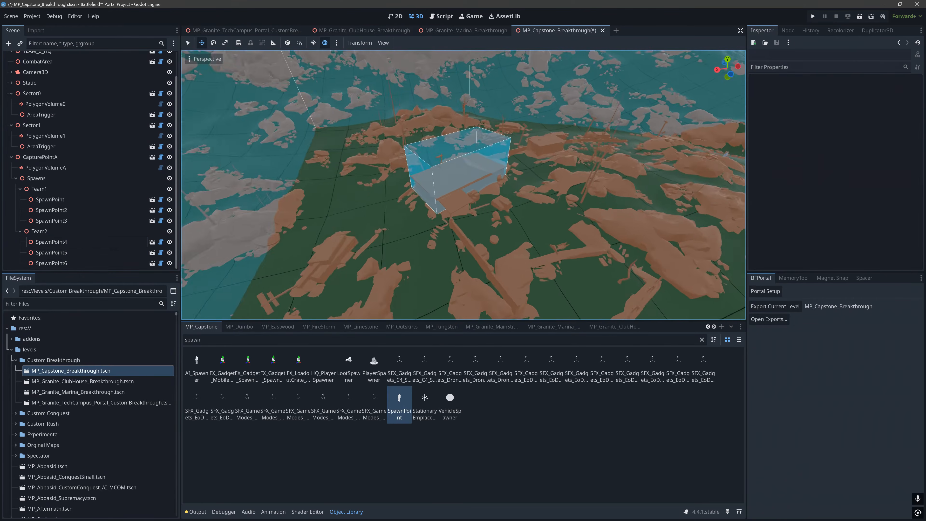
left_click(498, 226)
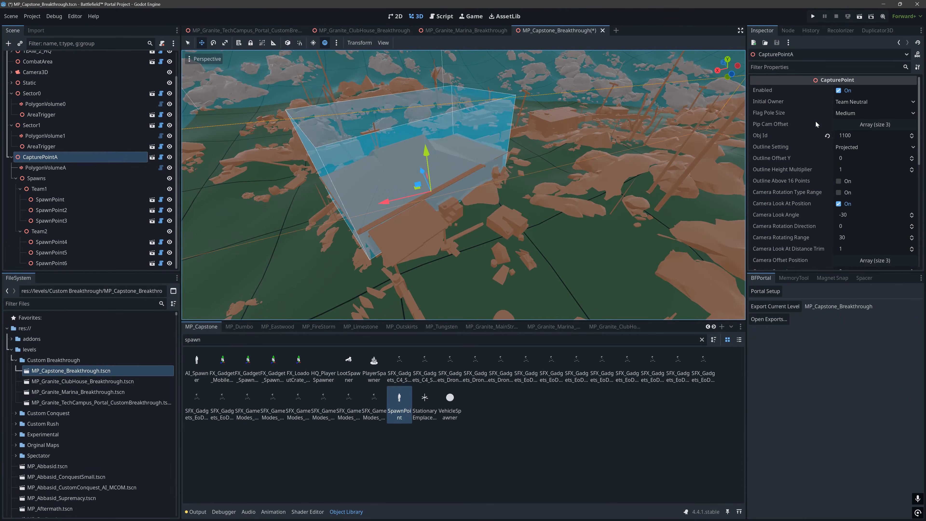
left_click(872, 103)
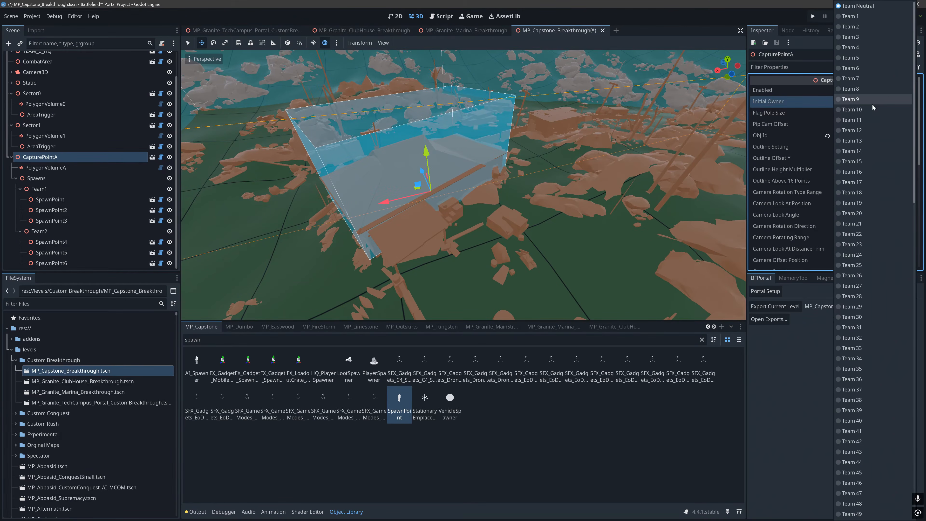
left_click(858, 29)
Step: Assign PolygonVolumeA as CapturePointA's Capture Area
scroll(862, 183, "down", 7)
left_click(865, 205)
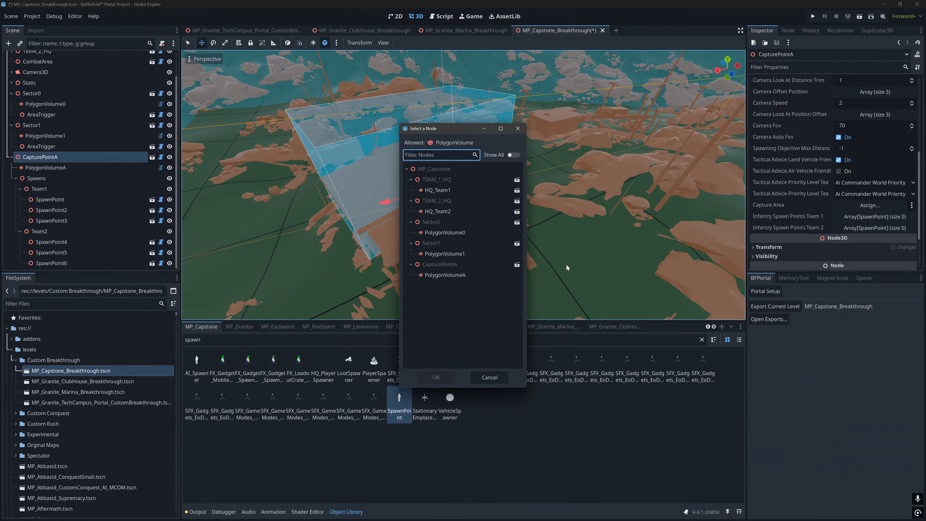
double_click(475, 277)
Step: Size CapturePointA's Infantry Spawn Points Team 1 array to 3 and assign SpawnPoint, SpawnPoint2 and SpawnPoint3 to its elements
left_click(850, 220)
left_click(841, 230)
type("3")
key("Return")
left_click(849, 243)
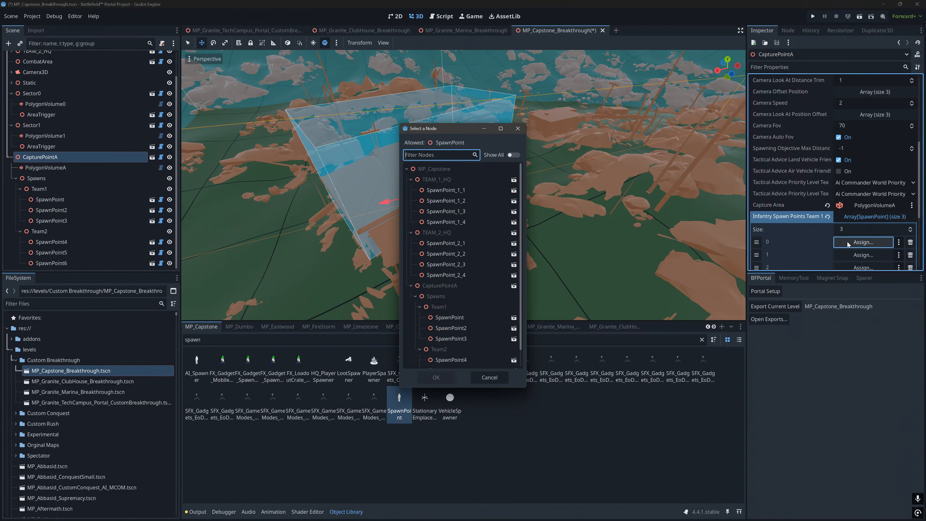
double_click(452, 326)
left_click(867, 254)
double_click(477, 329)
left_click(860, 266)
double_click(463, 338)
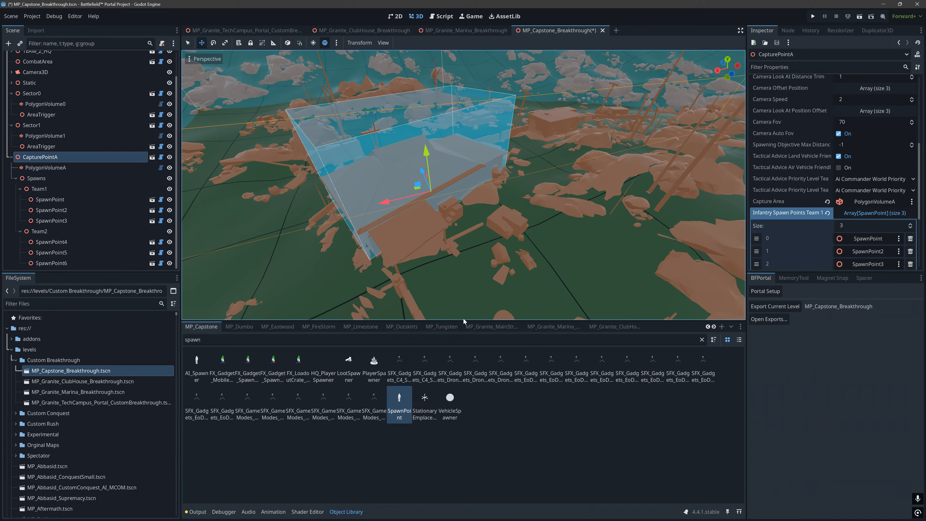
Step: Set the size of CapturePointA's Infantry Spawn Points Team 2 array to 3
left_click(870, 214)
left_click(868, 224)
left_click(841, 236)
type("3")
key("Return")
left_click(868, 157)
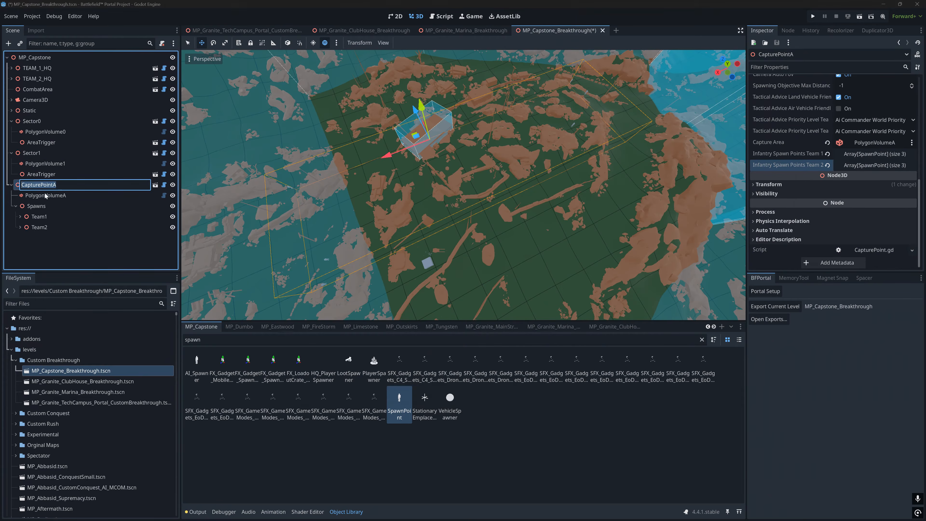
Step: Duplicate CapturePointA and move the copy to a separate spot inside Sector1's area
left_click(66, 204)
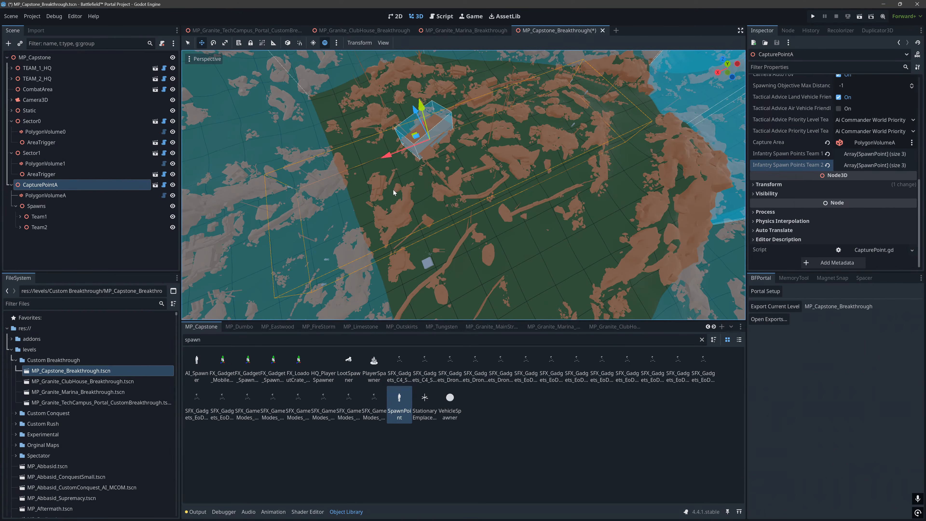
key("ctrl+d")
left_click_drag(408, 135, 483, 197)
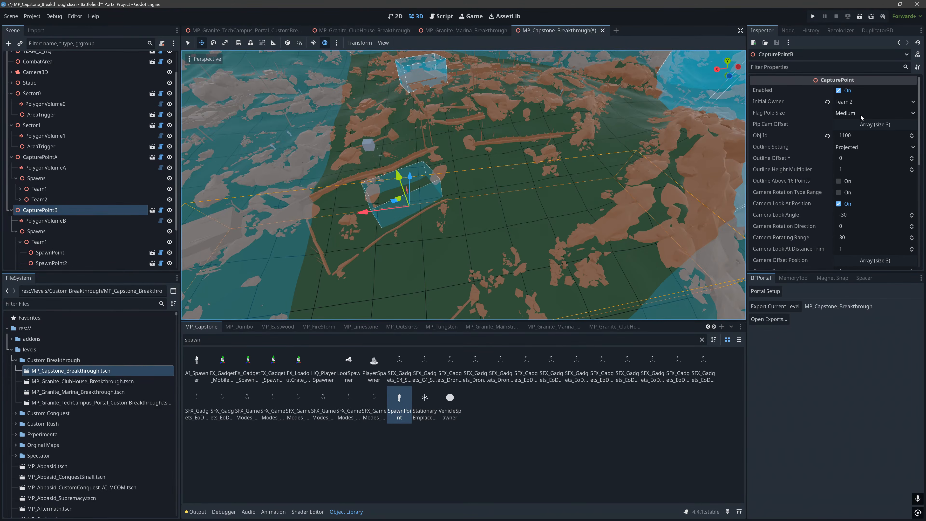
Step: Set CapturePointB's Obj Id to 1101 and assign PolygonVolumeB as its Capture Area
left_click(857, 136)
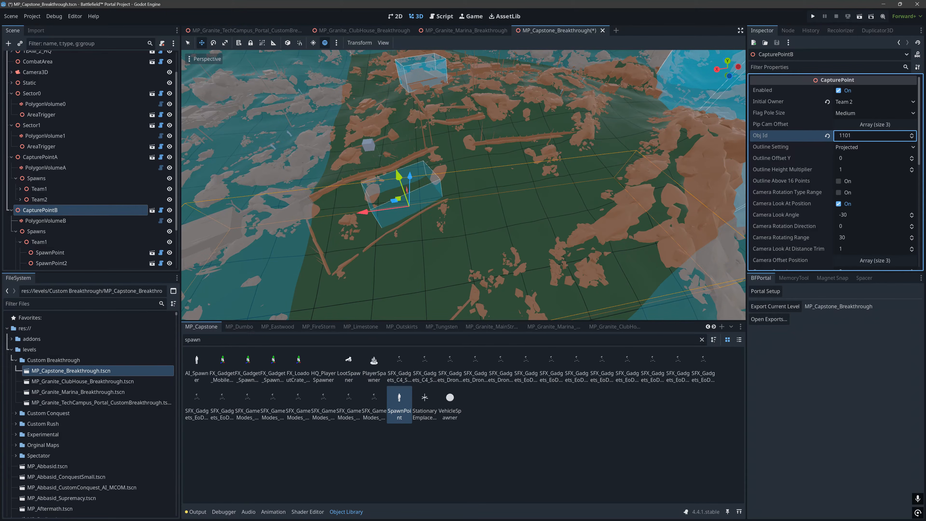
scroll(874, 207, "down", 5)
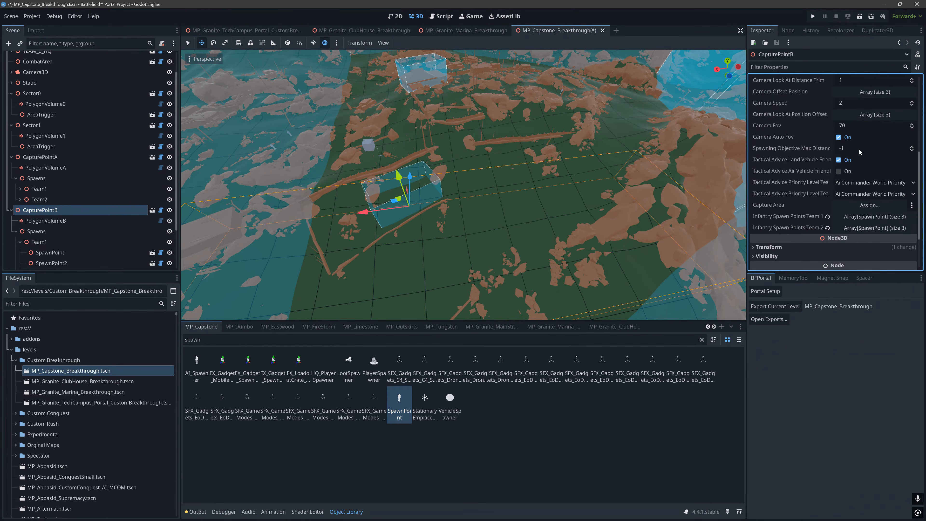
left_click(871, 205)
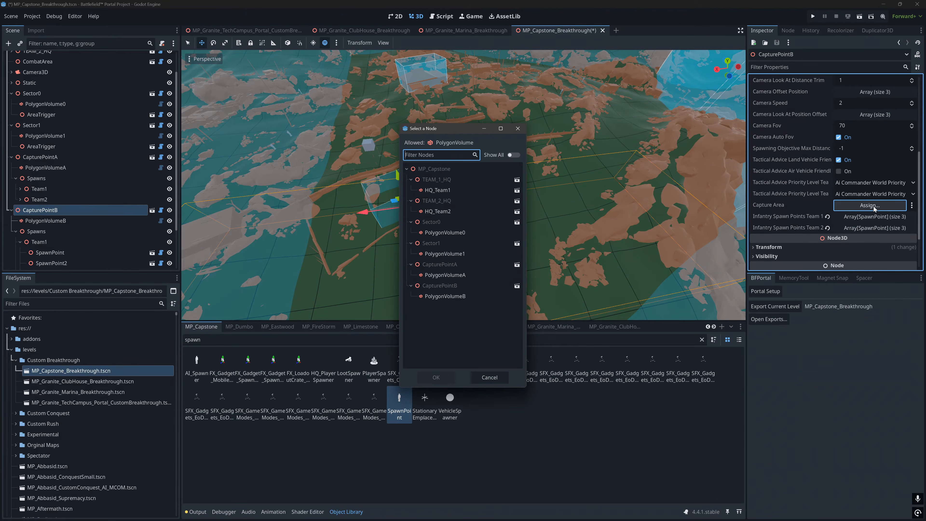
double_click(455, 296)
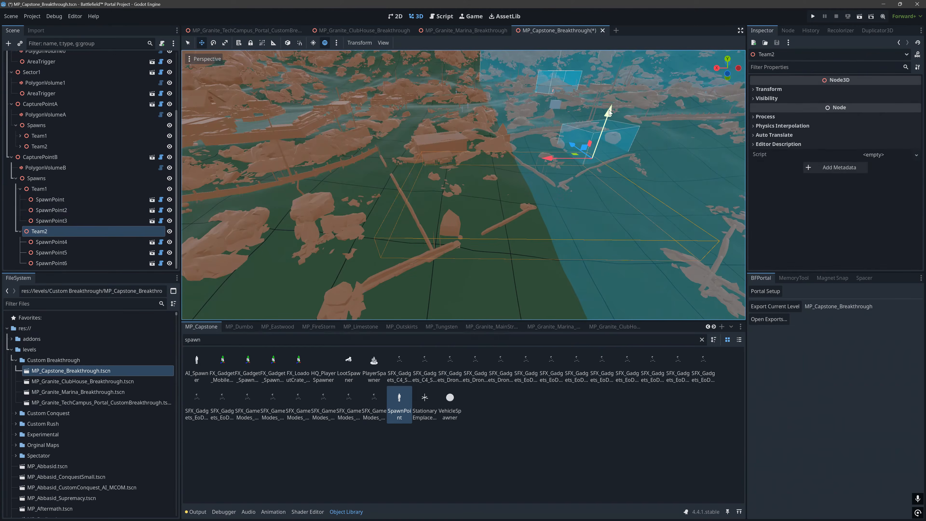
Step: Raise CapturePointB's Team2 spawn group and go through its SpawnPoint6, SpawnPoint5 and SpawnPoint4
left_click_drag(605, 109, 612, 87)
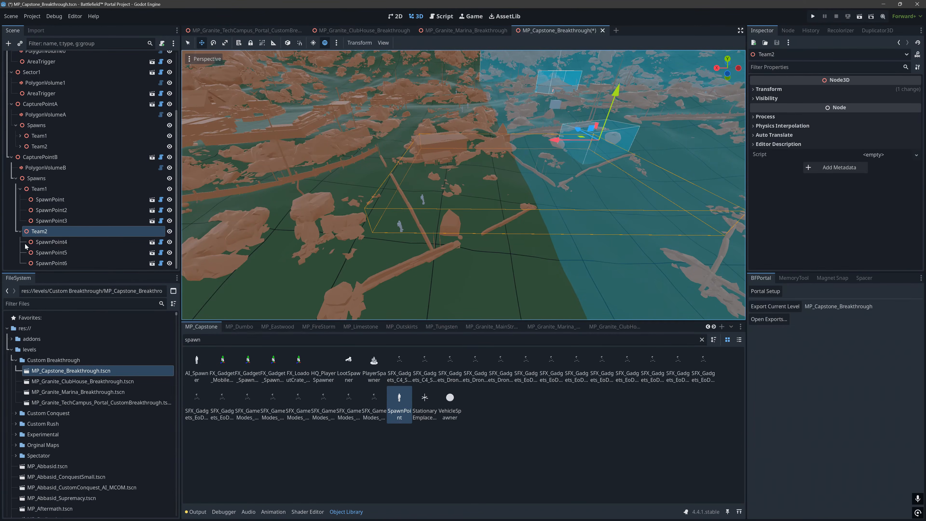
left_click(58, 263)
left_click(60, 252)
left_click(62, 240)
double_click(62, 242)
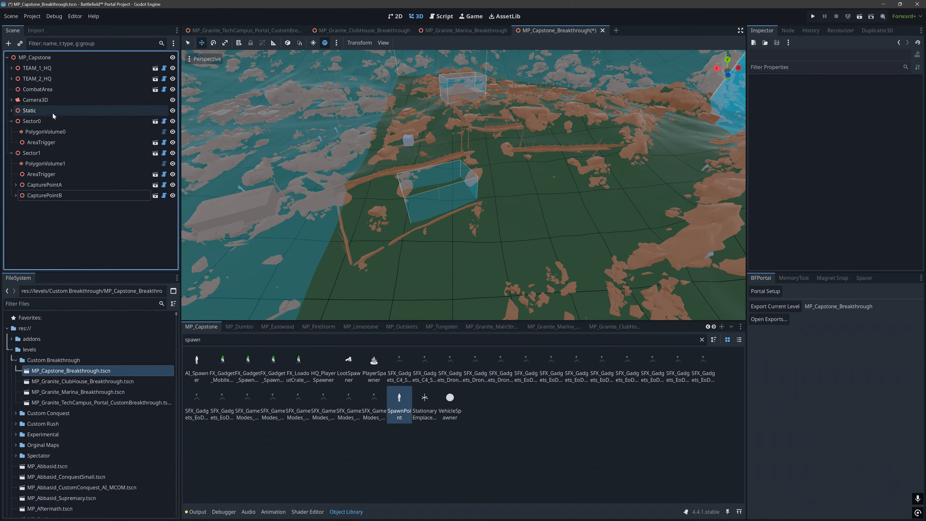
Step: Size Sector1's Capture Points array to 2 and assign CapturePointA and CapturePointB to its elements
left_click(32, 152)
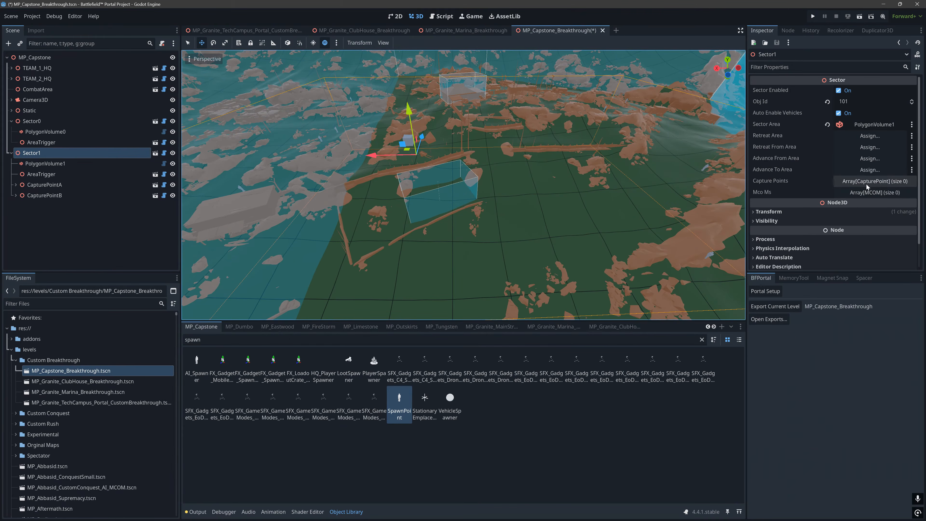
left_click(874, 181)
type("2")
key("Return")
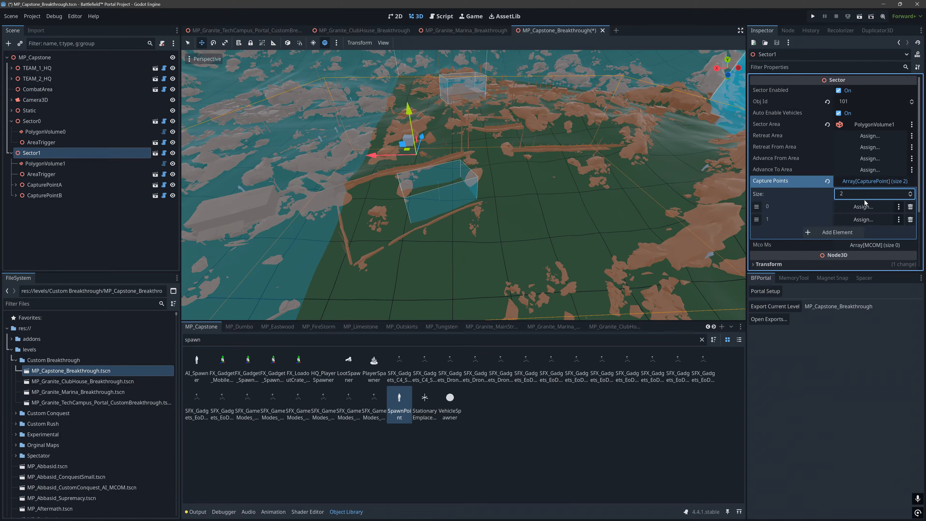
left_click(863, 206)
double_click(456, 191)
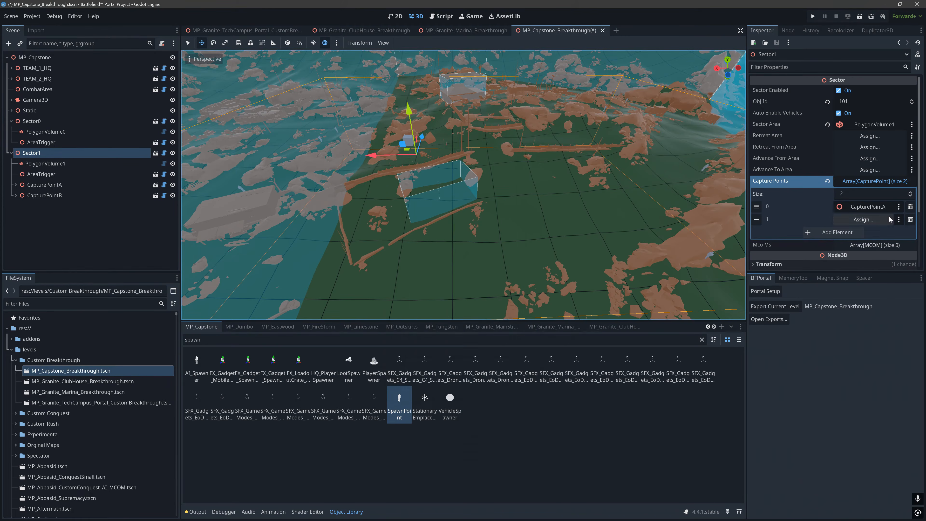
left_click(863, 219)
double_click(482, 203)
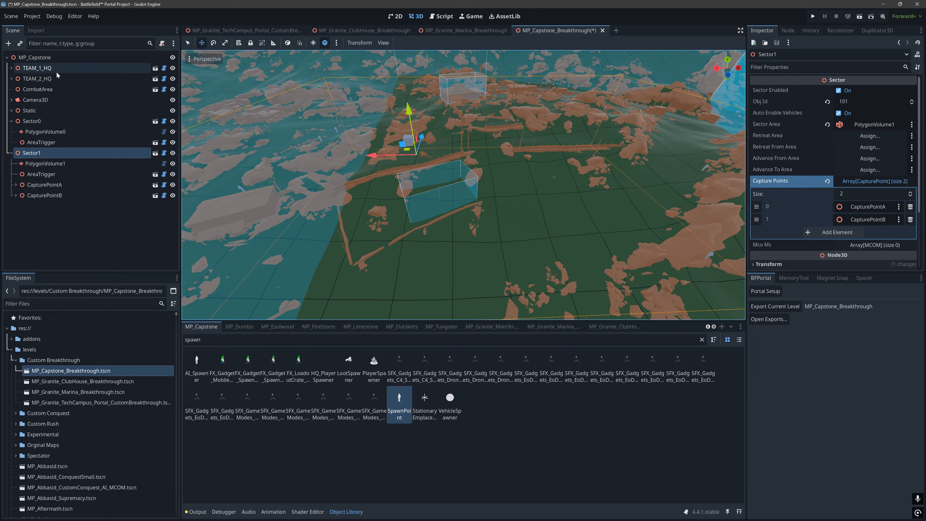
Step: Make TEAM_1_HQ and TEAM_2_HQ children of Sector1
left_click(37, 70)
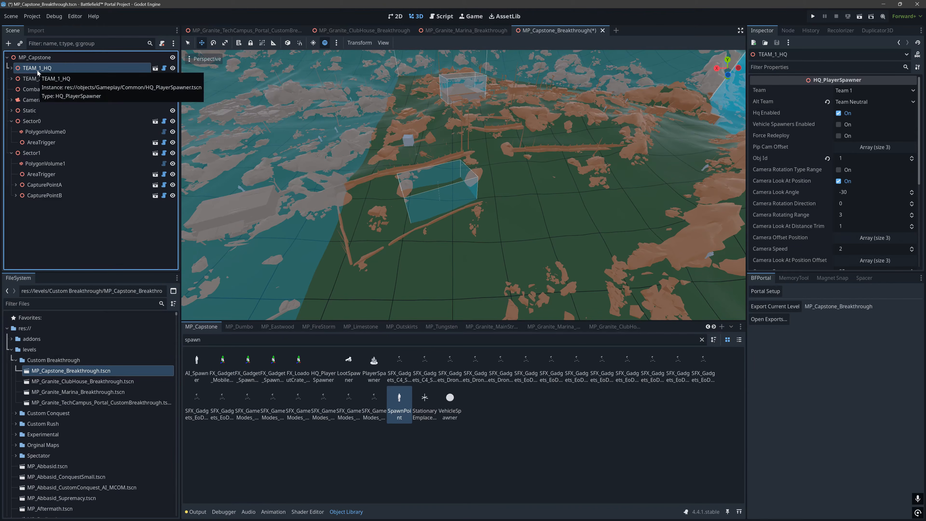
left_click_drag(38, 71, 47, 153)
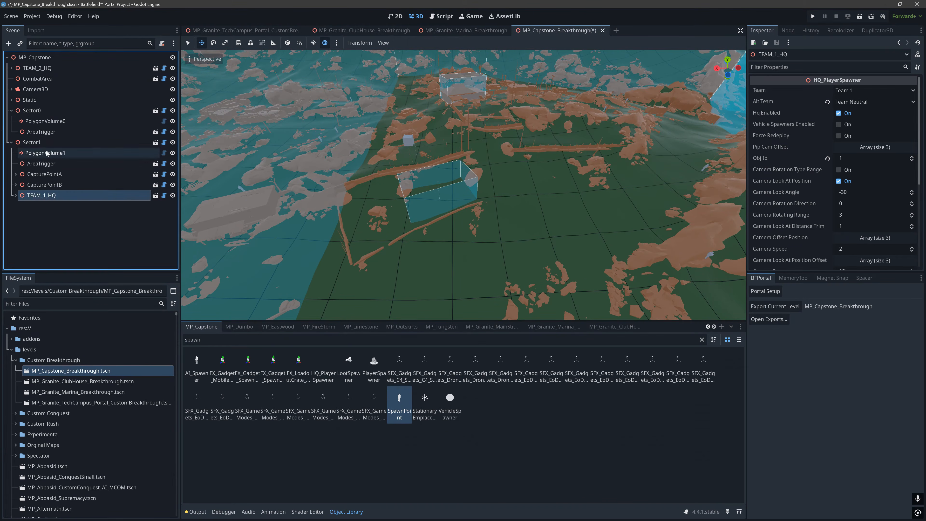
left_click(45, 68)
left_click_drag(45, 68, 60, 143)
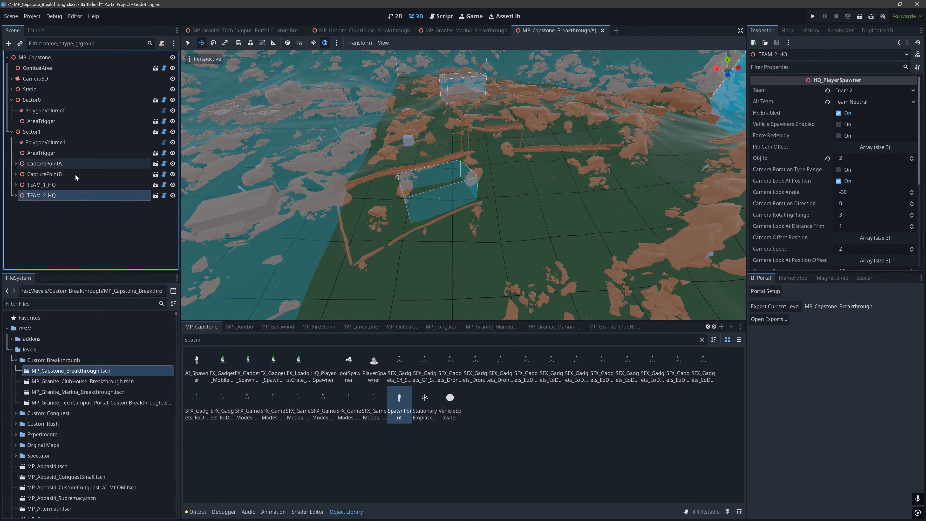
Step: Set the Obj Id of TEAM_1_HQ to 301 and of TEAM_2_HQ to 401
left_click(41, 185)
left_click(840, 158)
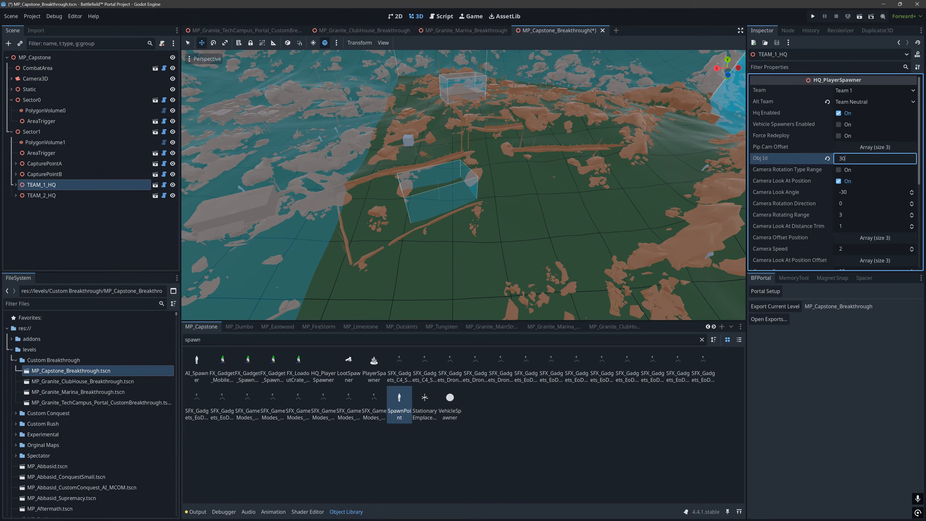
left_click(41, 195)
left_click(840, 158)
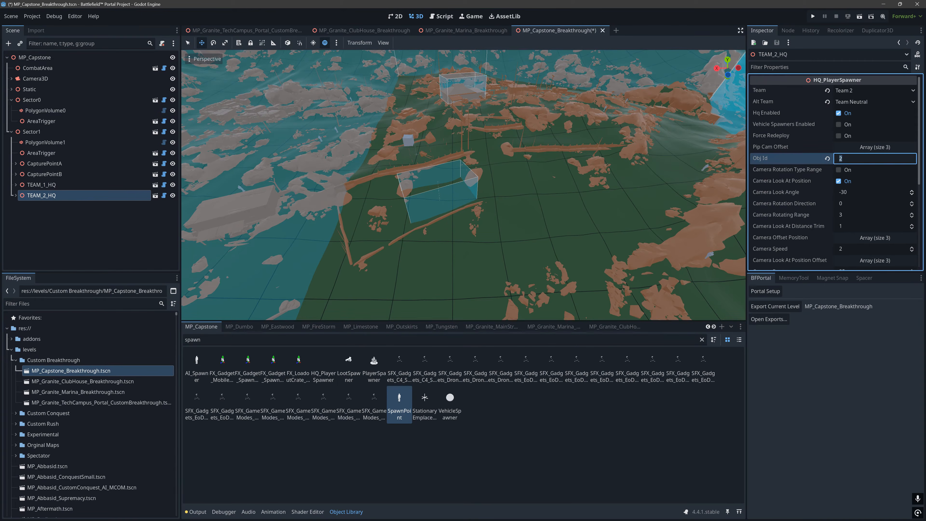
type("401")
key("Return")
Step: Move TEAM_1_HQ into the sector volume adjoining Sector1's, and TEAM_2_HQ just outside the opposite side of Sector1's volume
left_click(41, 185)
key("f")
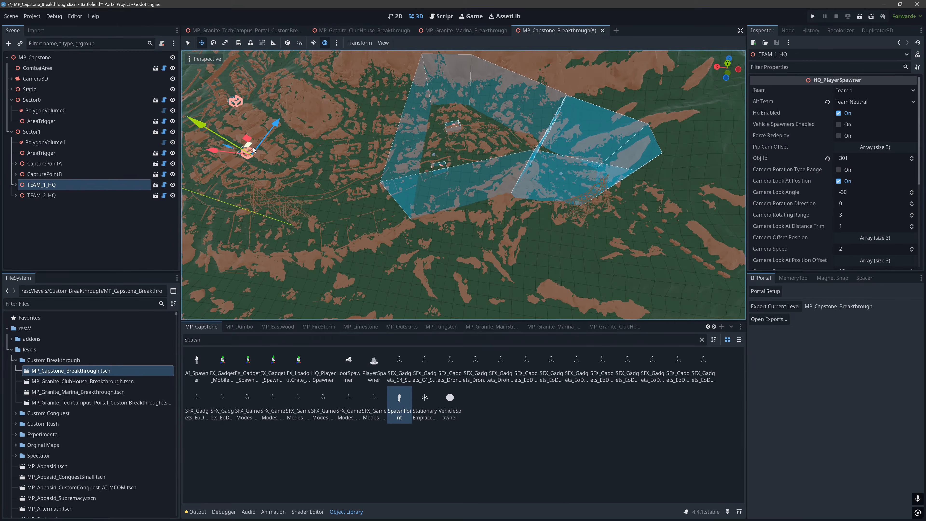
left_click_drag(525, 164, 526, 172)
scroll(525, 172, "down", 6)
middle_click_drag(526, 172, 450, 161)
left_click(139, 195)
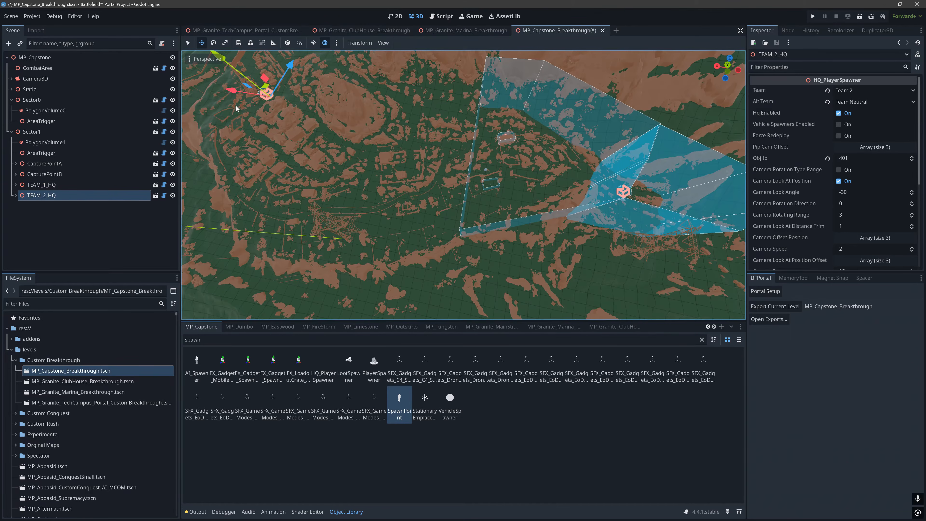
left_click_drag(267, 94, 408, 158)
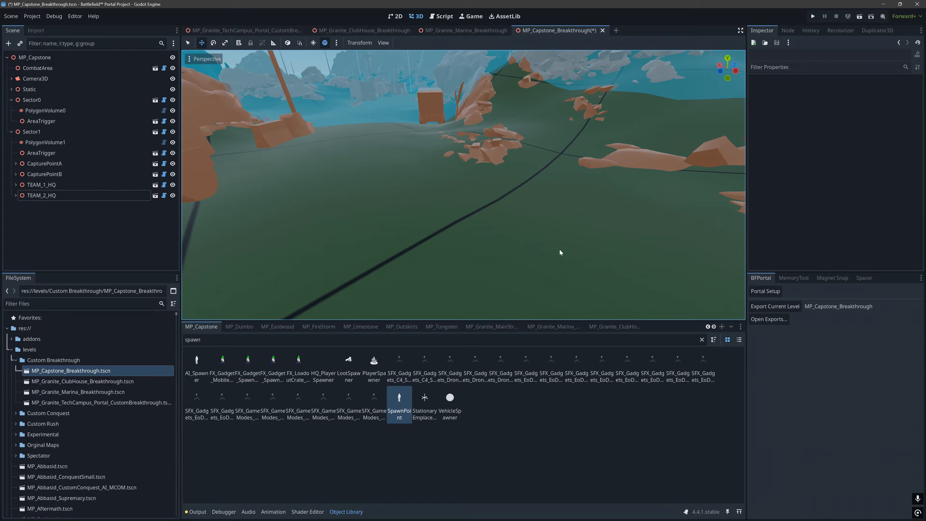
Step: Place a VehicleSpawner on the terrain with vehicle type Abrams, Obj Id 1150 and a default respawn time of 45
left_click_drag(450, 398, 449, 198)
left_click_drag(449, 140, 450, 90)
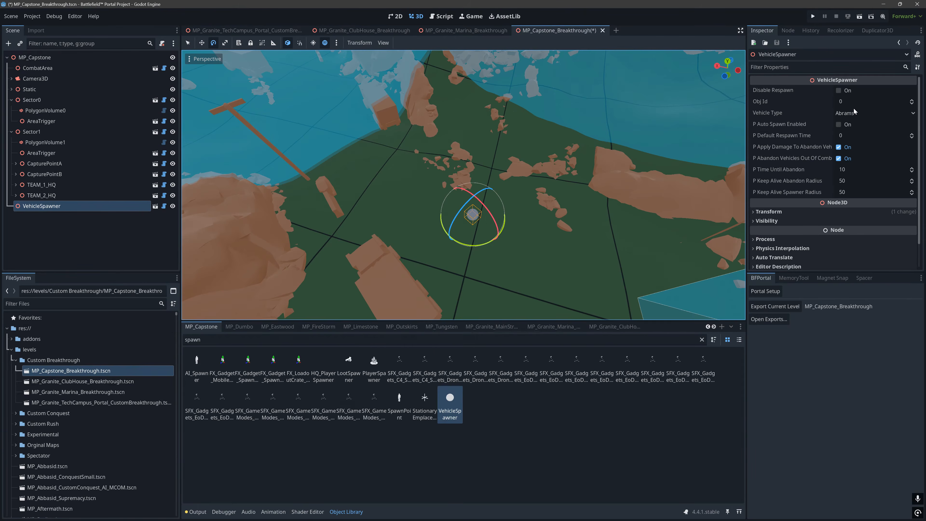
left_click(853, 113)
left_click(854, 114)
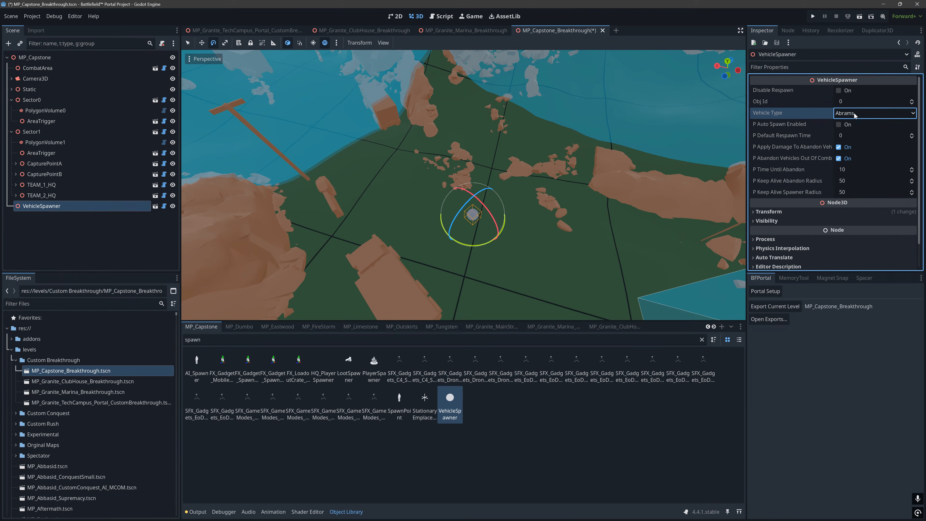
left_click(853, 103)
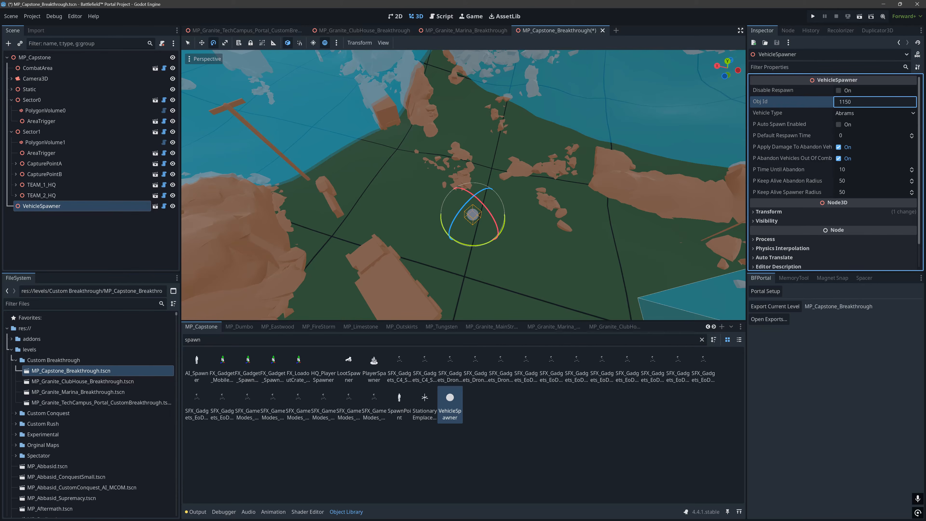
left_click(847, 135)
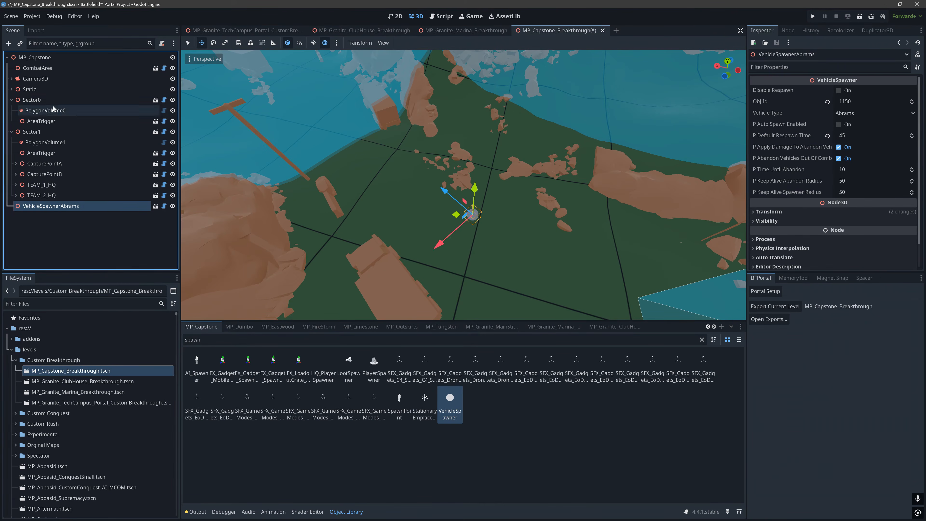
Step: Duplicate the Abrams vehicle spawner, move the copy a short distance across the terrain and set its vehicle type to M 2 Bradley
key("ctrl+d")
left_click_drag(472, 214, 510, 279)
left_click(875, 112)
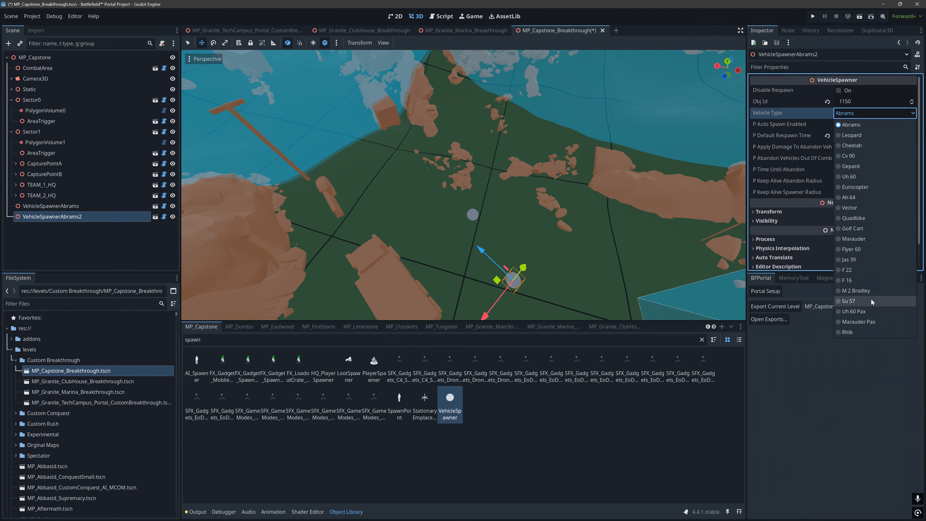
left_click(856, 290)
Step: Rename the duplicated spawner as VehicleSpawnerBradly and set its Obj Id to 1151
double_click(73, 216)
type("Brad")
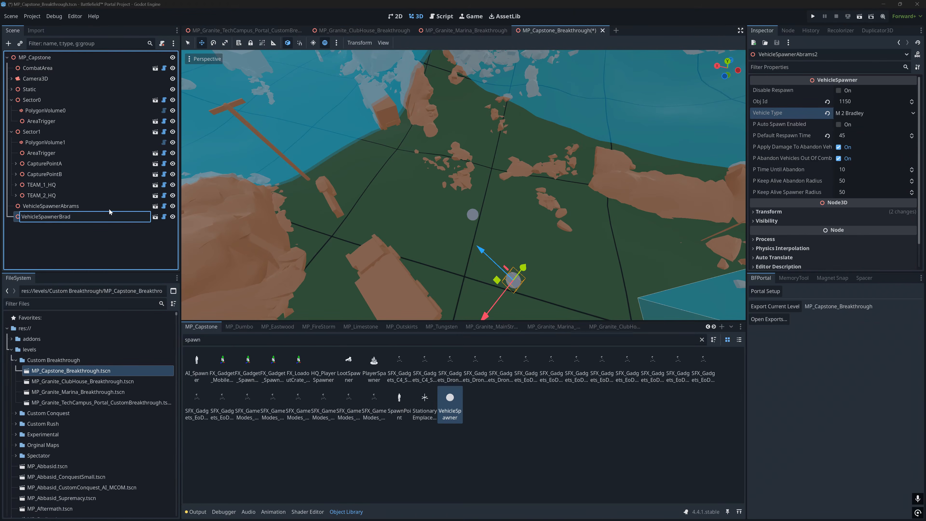
type("ly")
key("Return")
left_click(874, 101)
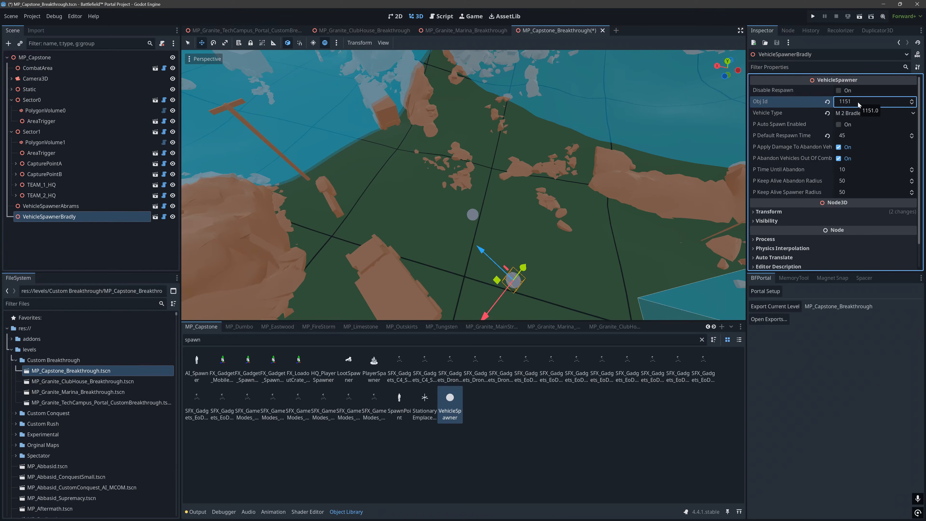
key("Return")
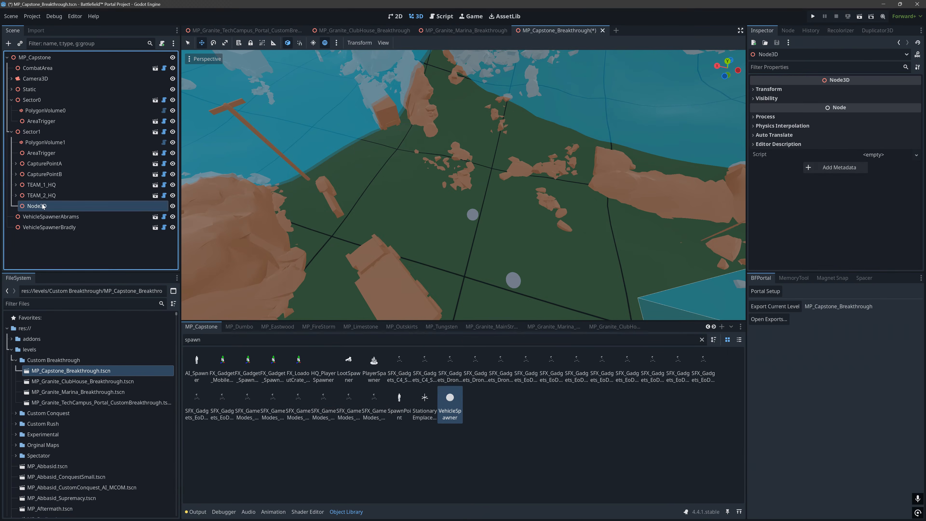
Step: Group both vehicle spawners under a new Sector1 child node named Vehicles
left_click(51, 205)
type("Vehicle")
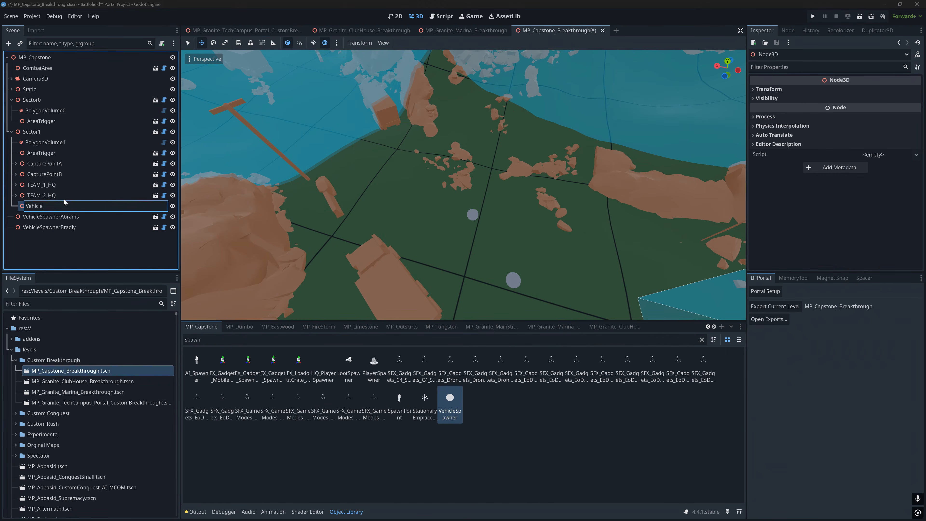
type("s")
key("Return")
left_click_drag(39, 218, 40, 207)
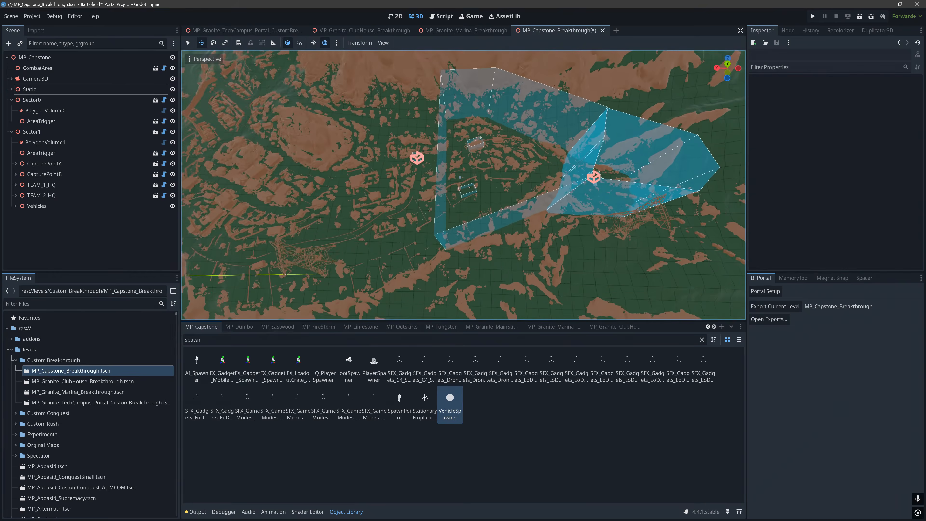
Step: Duplicate Sector1 as Sector2 over the adjoining area of the map and set its Obj Id to 102
left_click(11, 131)
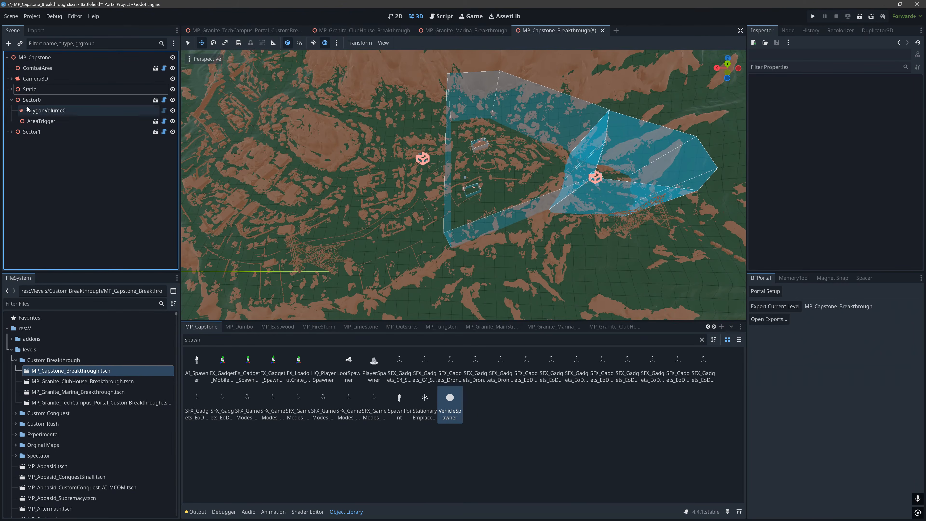
left_click(11, 100)
key("ctrl+v")
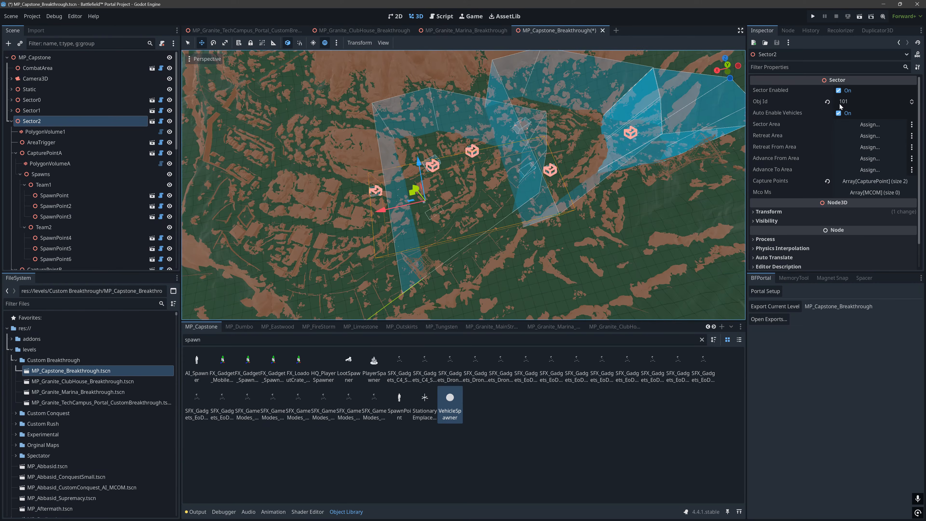
left_click(850, 103)
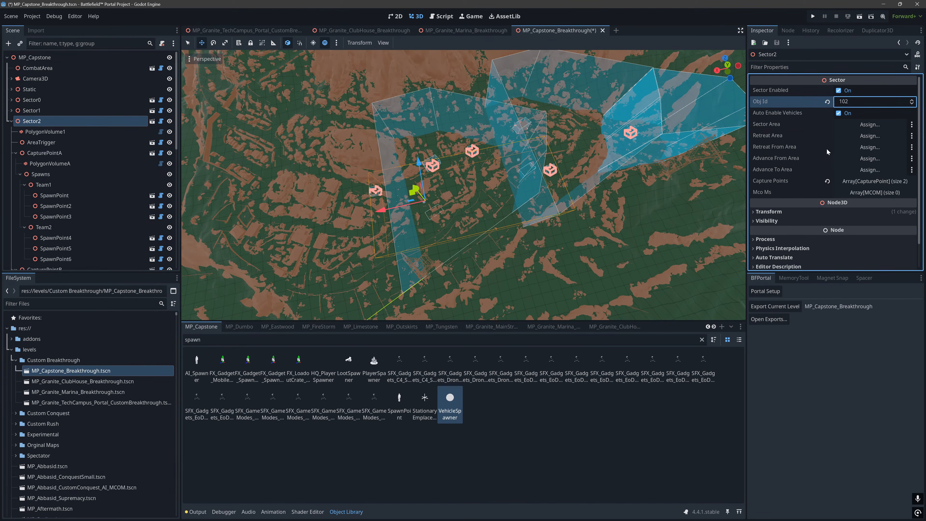
Step: Set the Obj Id of Sector2's CapturePointA to 1200 and of its CapturePointB to 1201
left_click(43, 152)
type("1200")
key("Return")
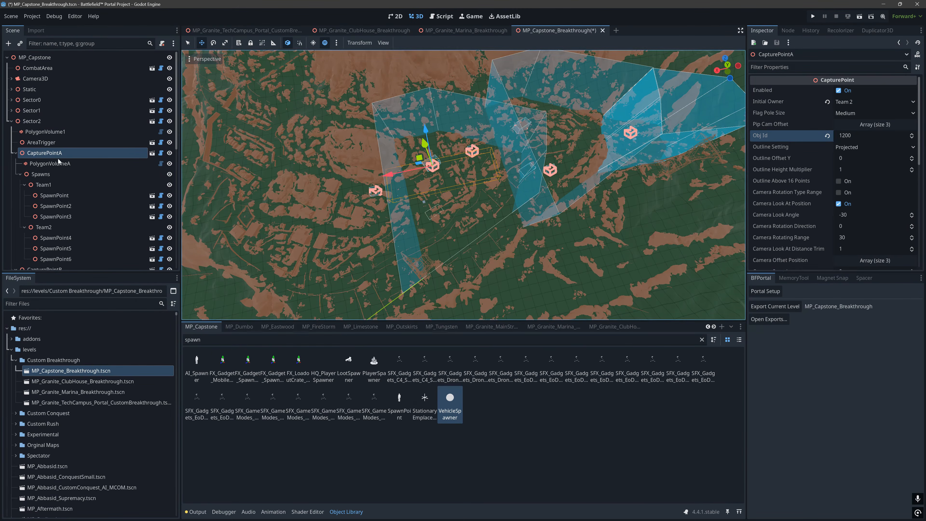
left_click(20, 174)
left_click(20, 206)
left_click(44, 184)
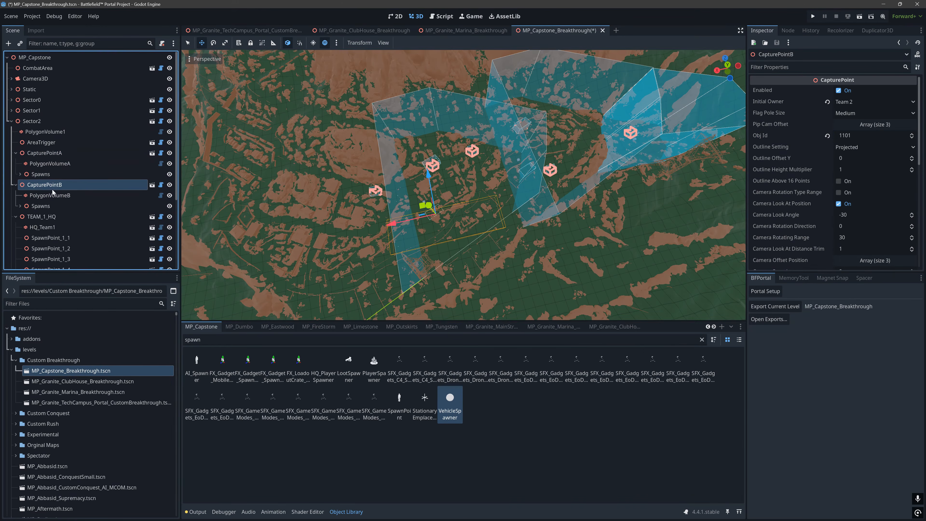
type("1201")
key("Return")
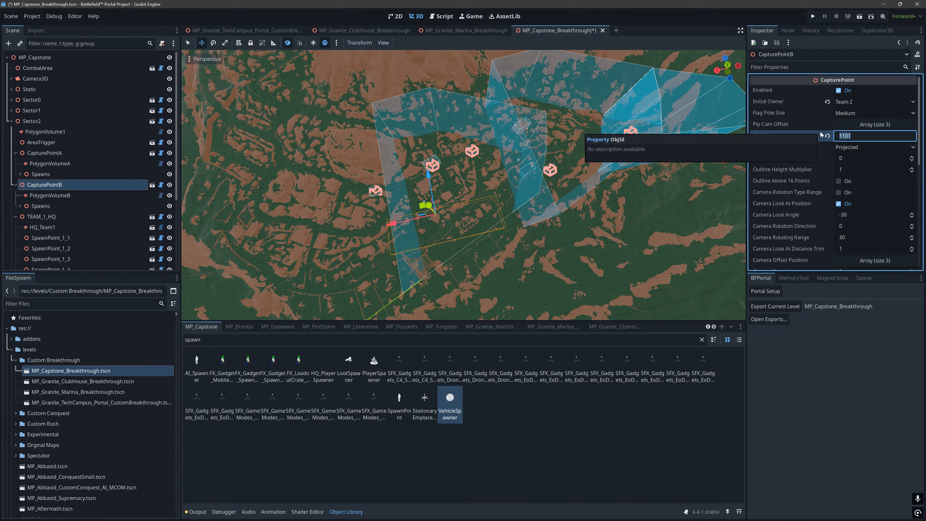
Step: Give Sector2's TEAM_1_HQ a new Obj Id and set TEAM_2_HQ's Obj Id to 402
left_click(16, 184)
left_click(852, 158)
type("401")
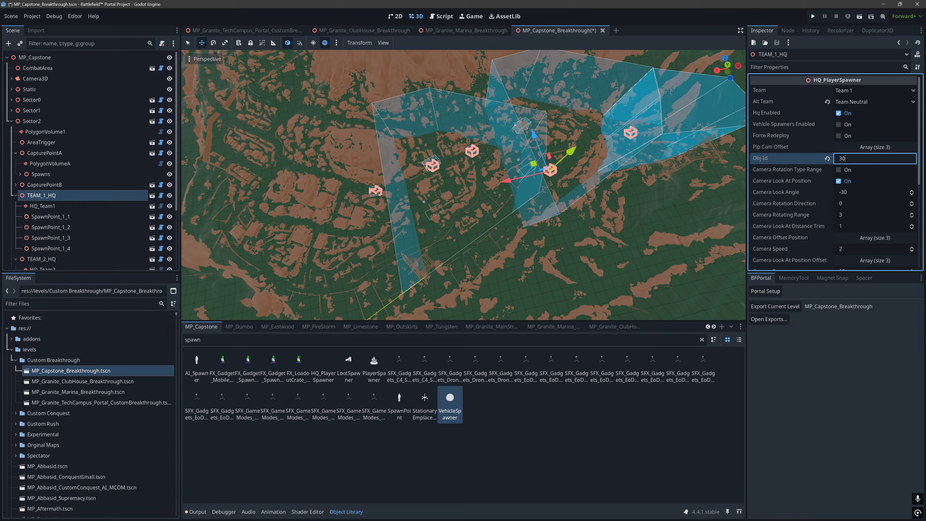
key("Return")
left_click(16, 196)
left_click(40, 205)
left_click(860, 158)
type("402")
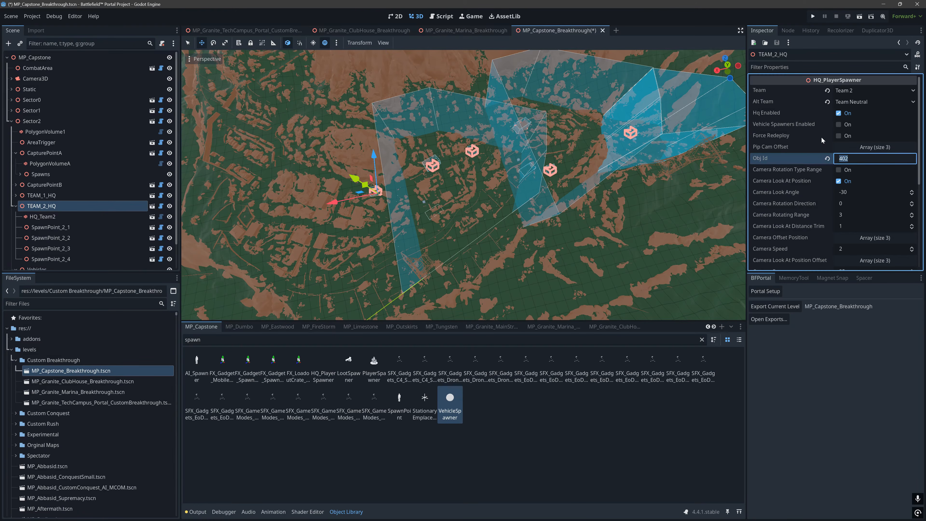
Step: Set the Obj Id of Sector2's VehicleSpawnerAbrams to 1250 and give its VehicleSpawnerBradly a new Obj Id
left_click(46, 186)
left_click(64, 207)
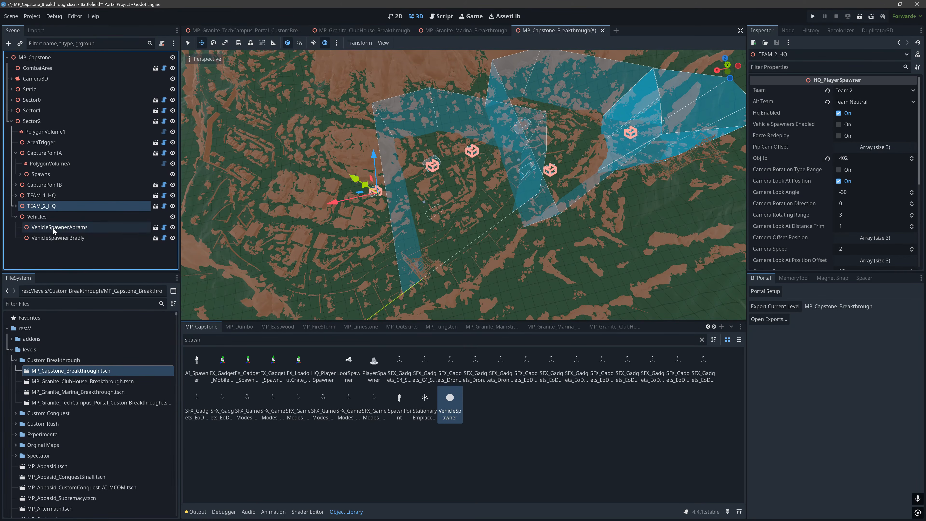
left_click(54, 228)
left_click(860, 101)
type("1250")
left_click(57, 237)
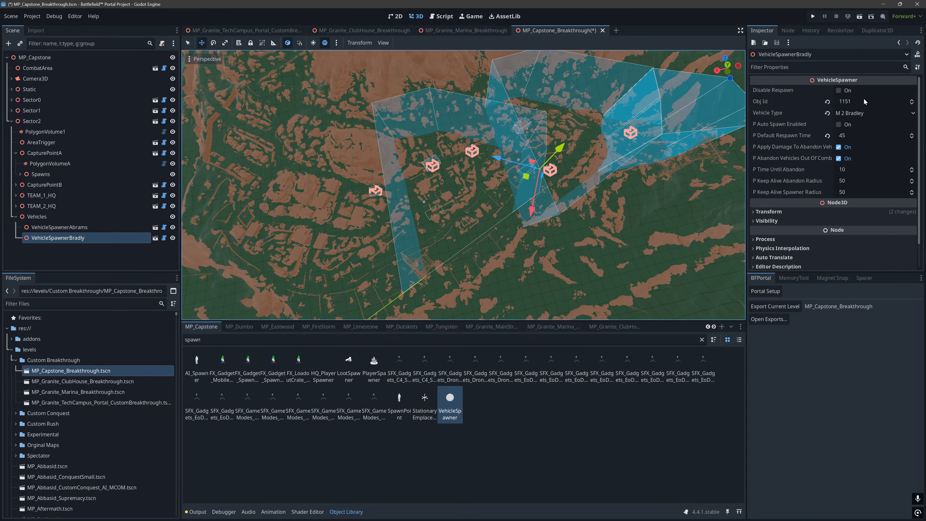
left_click(860, 102)
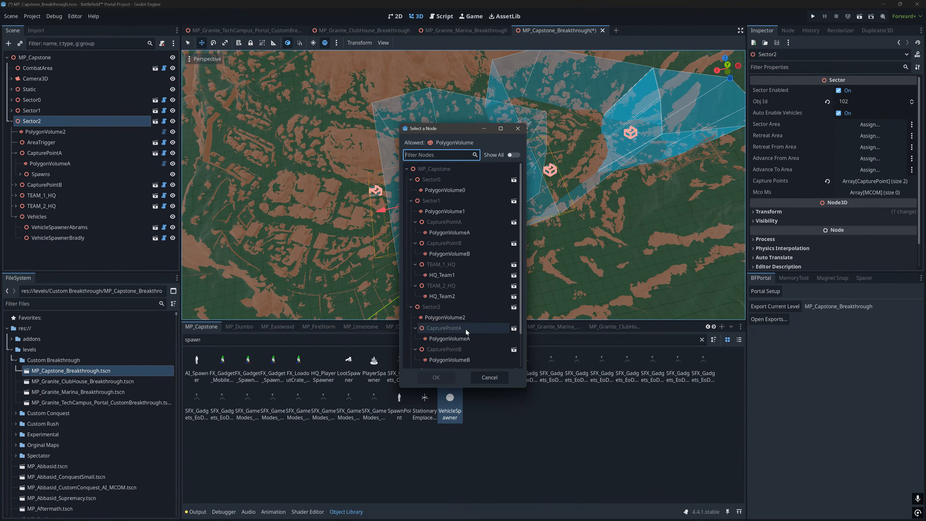
Step: Assign PolygonVolume2 as Sector2's sector area and Sector2's PolygonVolumeA as the capture area of CapturePointA
double_click(452, 317)
left_click(47, 143)
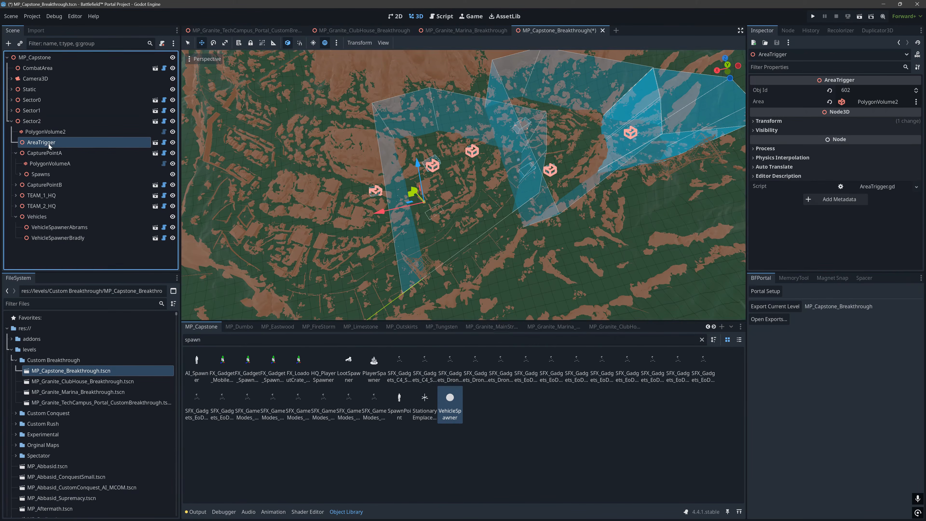
left_click(48, 153)
scroll(790, 130, "down", 5)
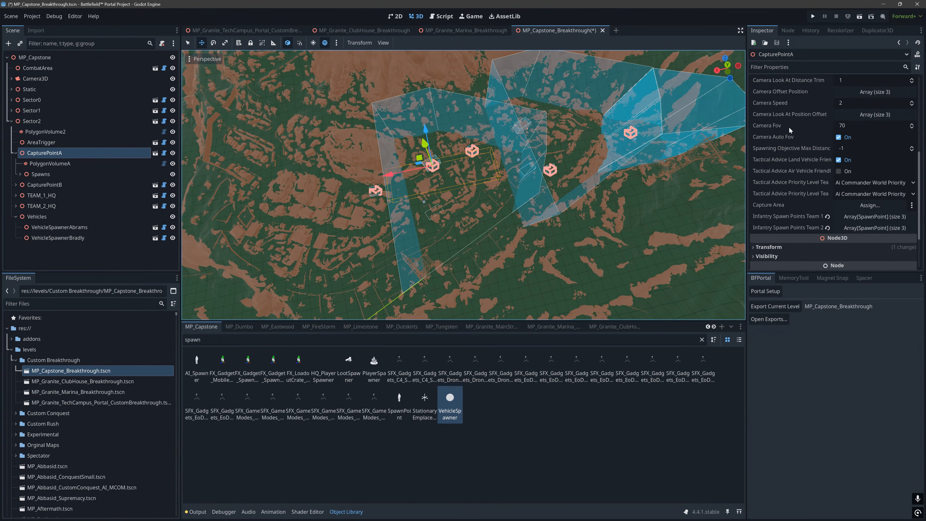
left_click(853, 209)
scroll(473, 292, "down", 3)
double_click(449, 298)
Step: Assign Sector2's PolygonVolumeB as the capture area of its CapturePointB
left_click(44, 185)
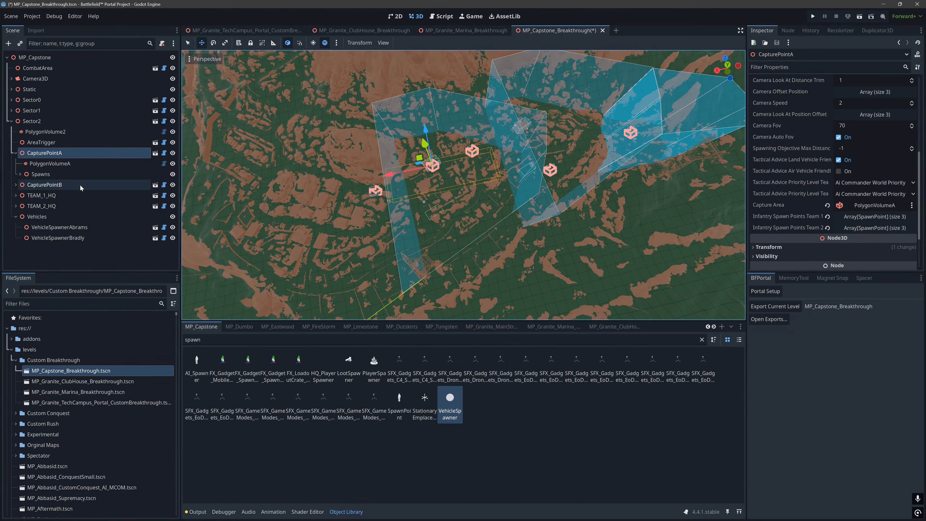
scroll(820, 164, "down", 2)
left_click(869, 157)
scroll(450, 321, "down", 3)
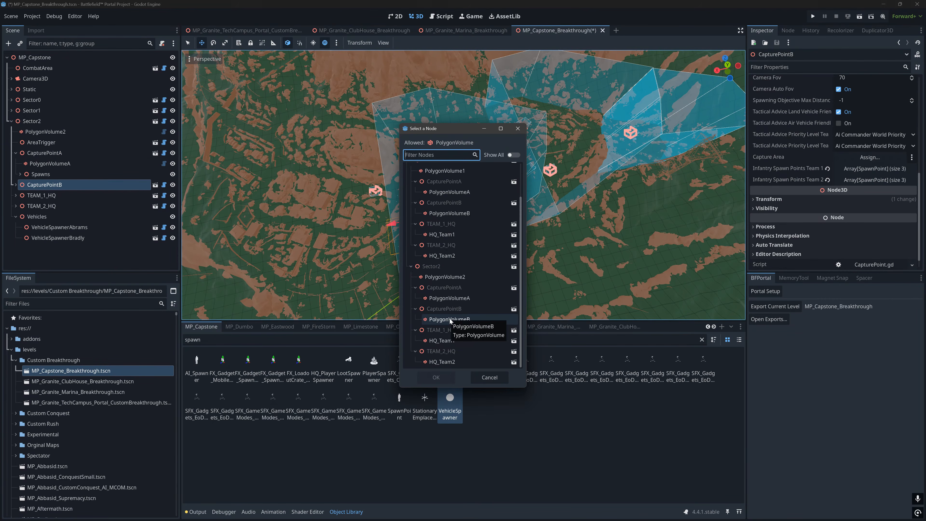
double_click(449, 319)
left_click(15, 153)
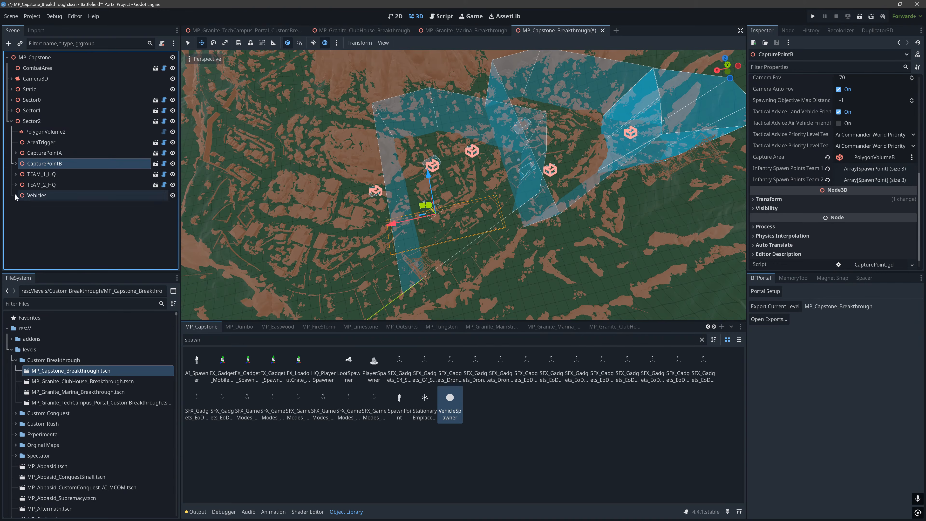
Step: Move Sector2's CapturePointA to open ground inside the sector volume and lower it onto the terrain
double_click(55, 152)
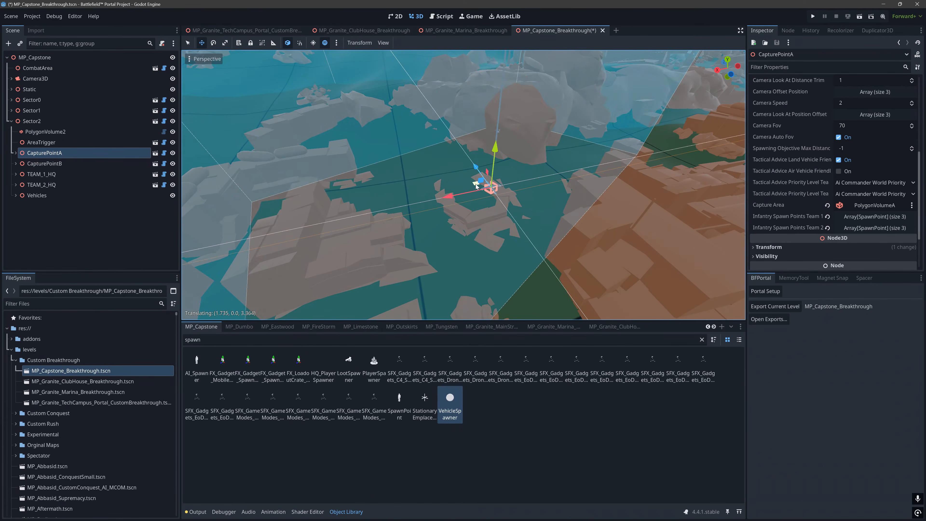
left_click_drag(472, 131, 474, 164)
middle_click_drag(474, 165, 473, 193)
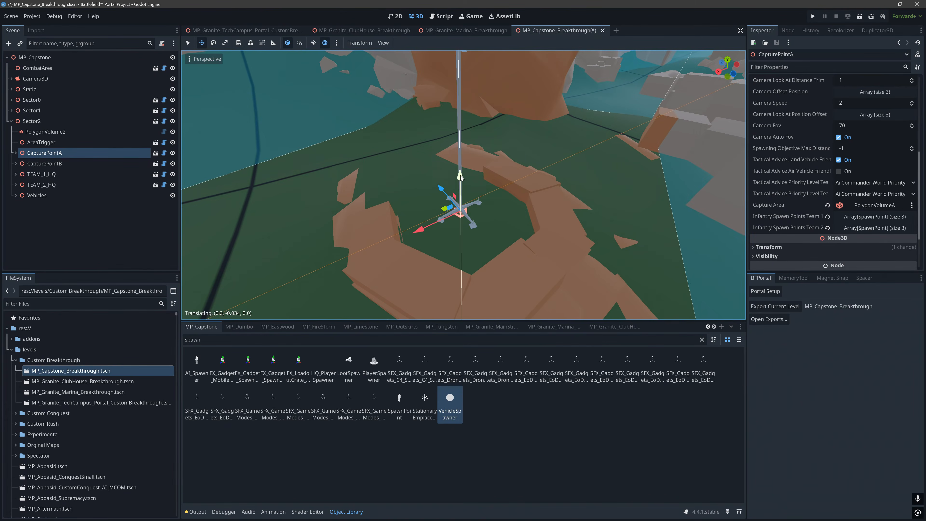
scroll(474, 193, "down", 6)
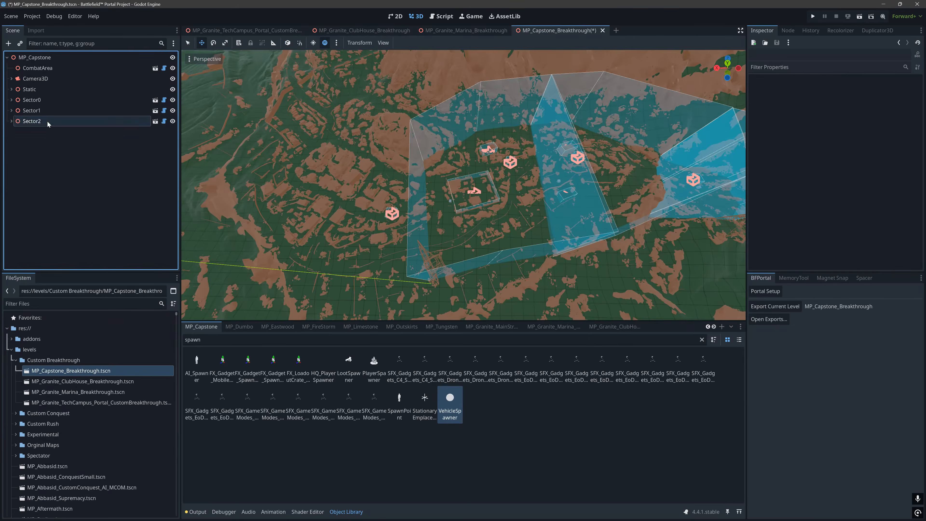
Step: Duplicate Sector2 as Sector3 and strip the copy of its capture points, team HQs and Vehicles group
left_click(32, 131)
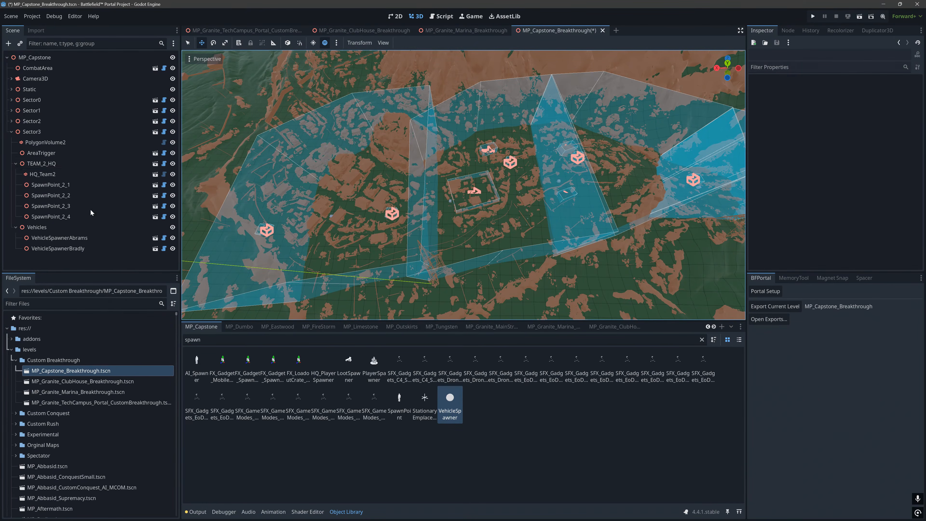
left_click(264, 232)
key("Delete")
key("Return")
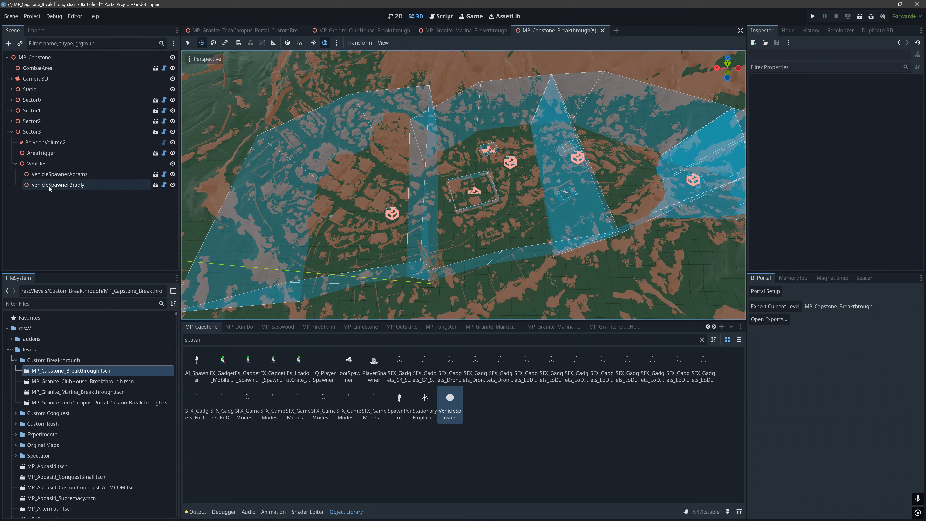
left_click(36, 163)
key("Delete")
left_click(439, 268)
Step: Set Sector3's Obj Id to 103 and rename its volume as PolygonVolume3
left_click(860, 102)
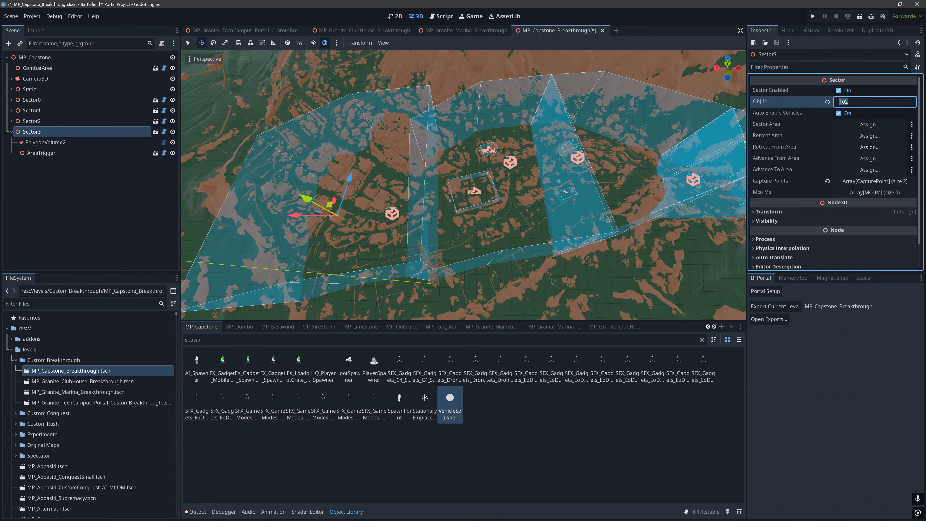
double_click(43, 143)
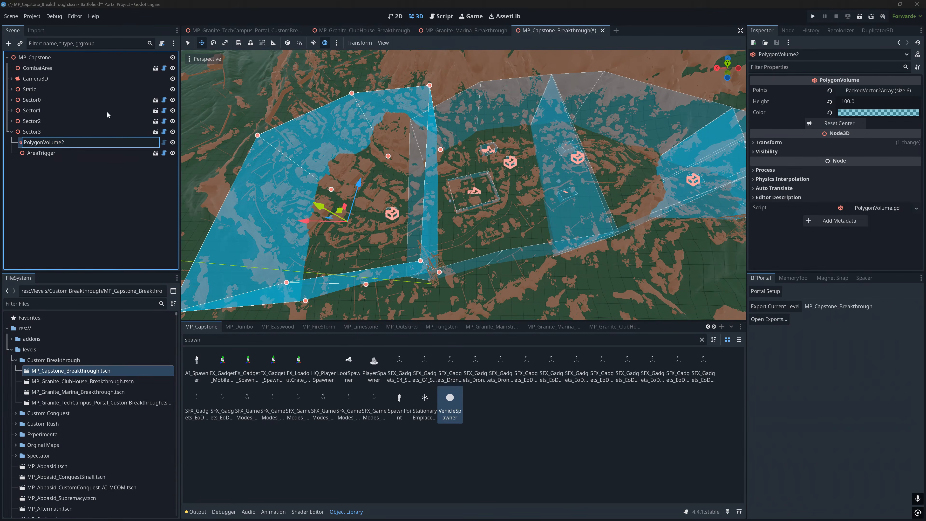
type("PolygonVolume3")
key("Return")
Step: Give Sector3's AreaTrigger a new Obj Id and assign PolygonVolume3 as Sector3's sector area
left_click(75, 153)
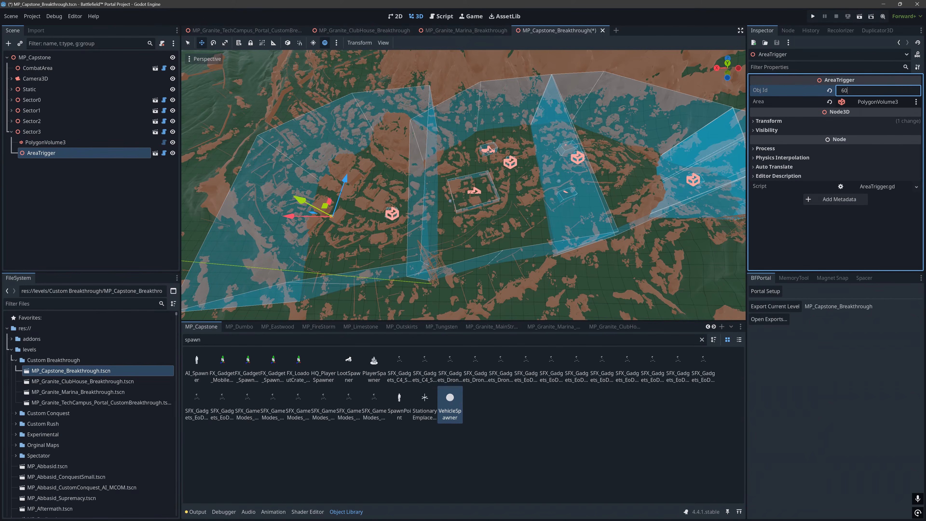
left_click(31, 131)
left_click(870, 124)
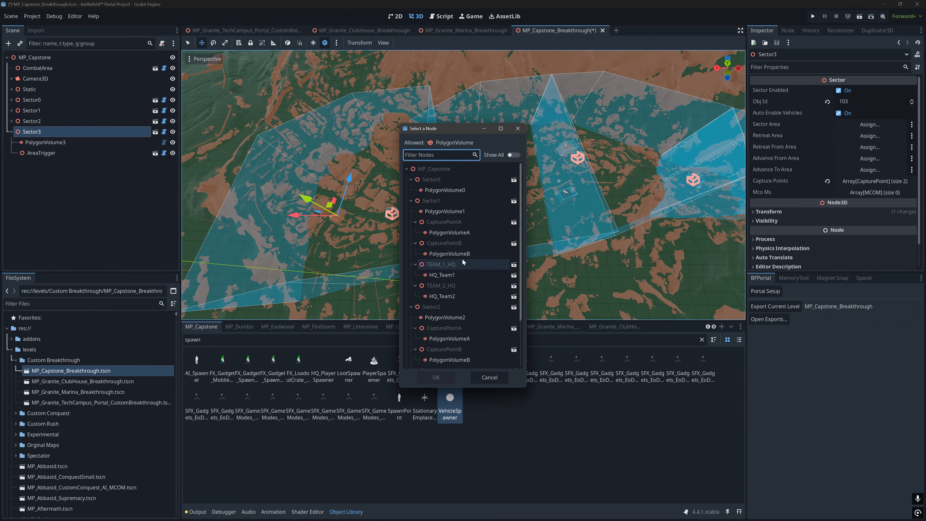
double_click(449, 359)
scroll(434, 161, "down", 3)
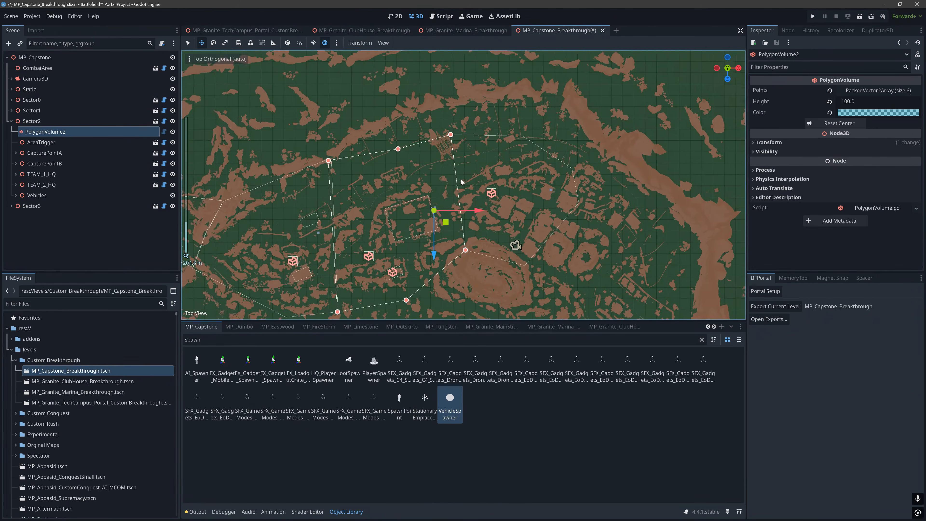
Step: Align PolygonVolume2's corner points along the shared edge with the corners of the adjoining sector's volume
scroll(484, 190, "up", 3)
scroll(456, 189, "up", 10)
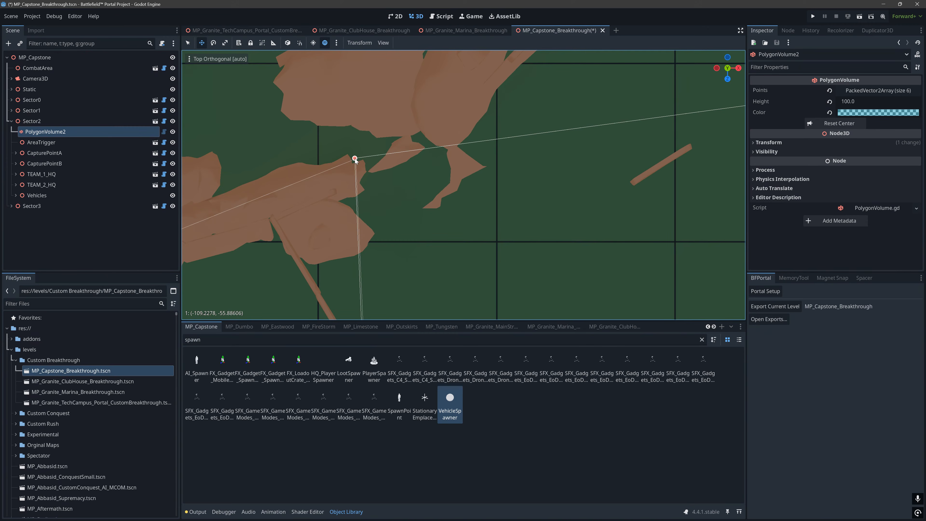
scroll(354, 159, "down", 10)
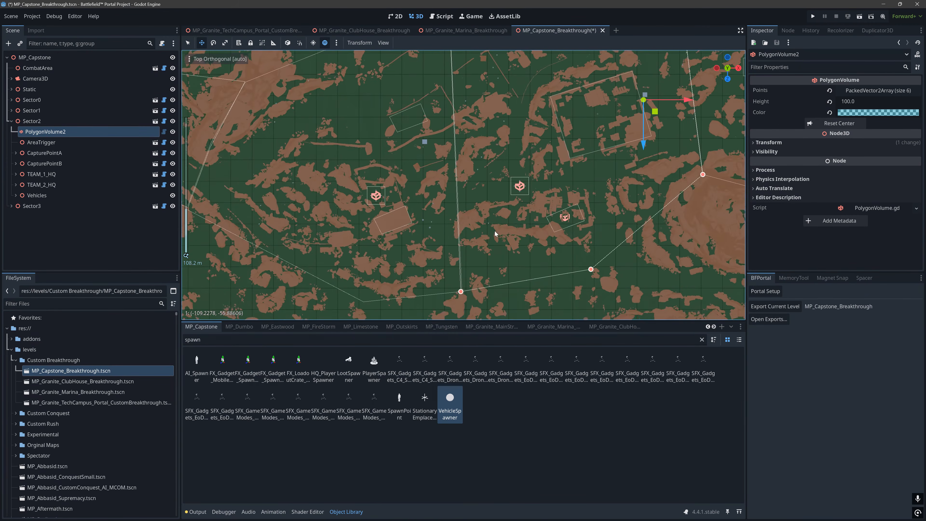
scroll(467, 176, "up", 15)
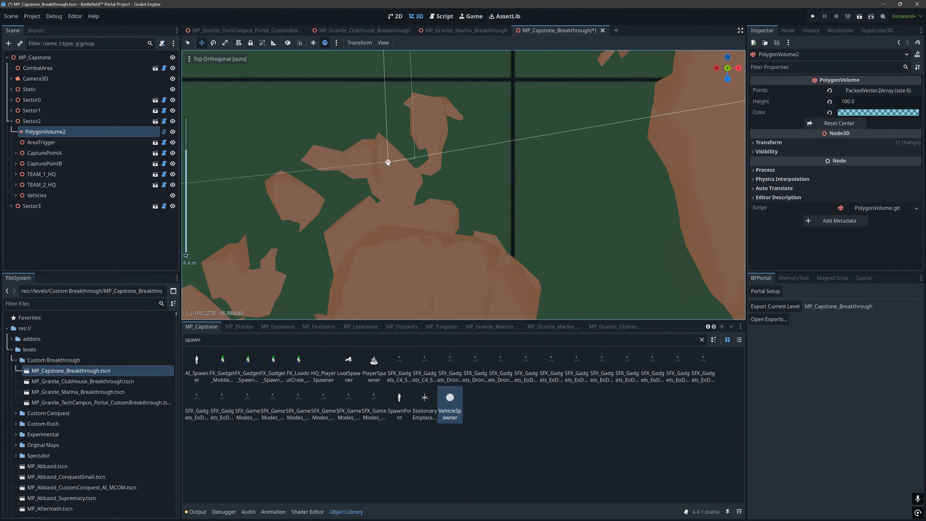
middle_click_drag(415, 156, 366, 306)
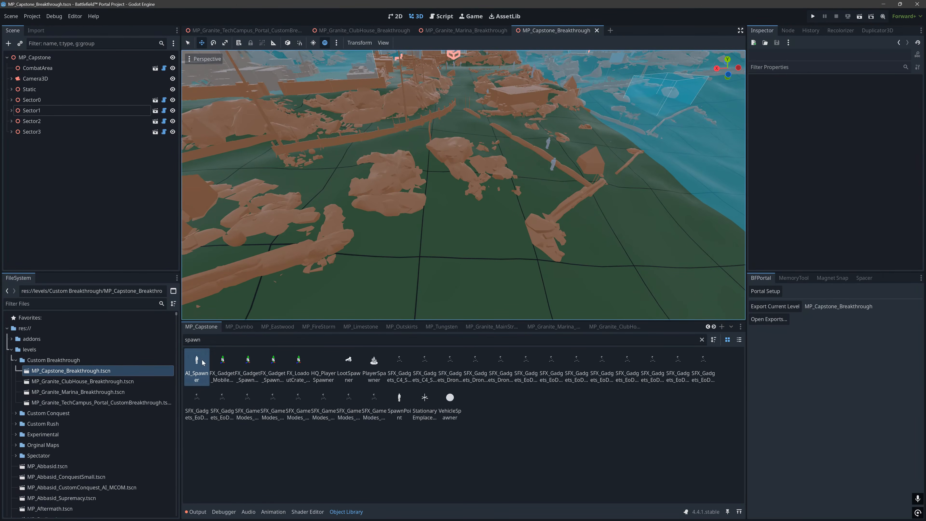
Step: Place an AI_Spawner on open ground in the level and set its Obj Id to 901
left_click_drag(441, 195, 460, 208)
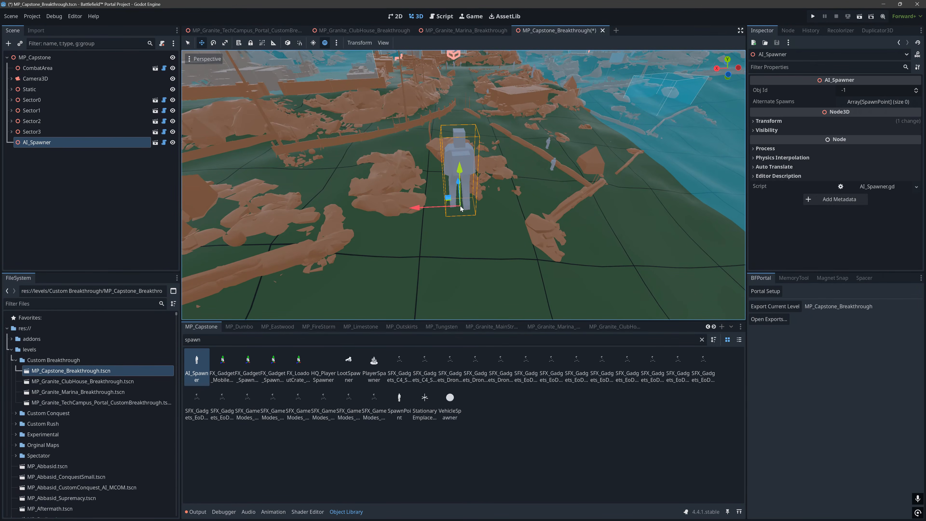
left_click(863, 90)
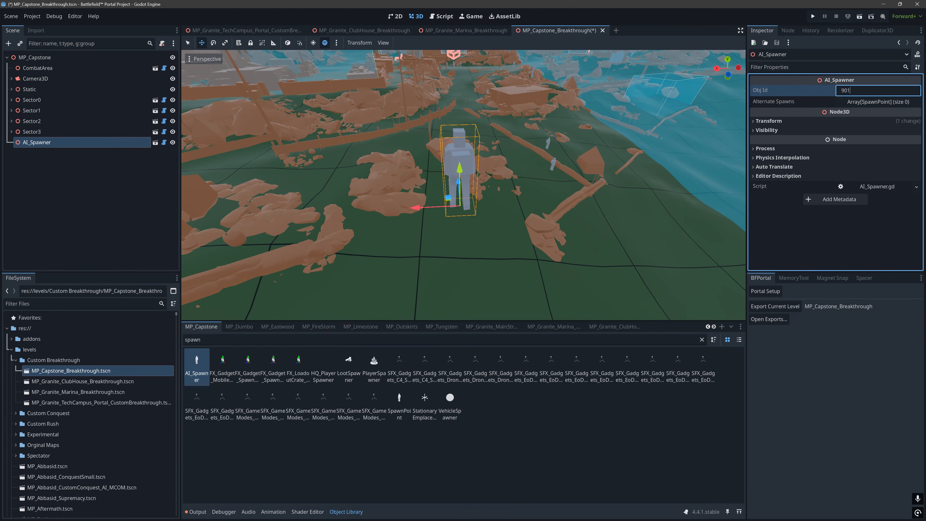
type("901")
key("Return")
Step: Duplicate the AI spawner, move the copy beside the original along the X axis, and set its Obj Id to 902
key("ctrl+d")
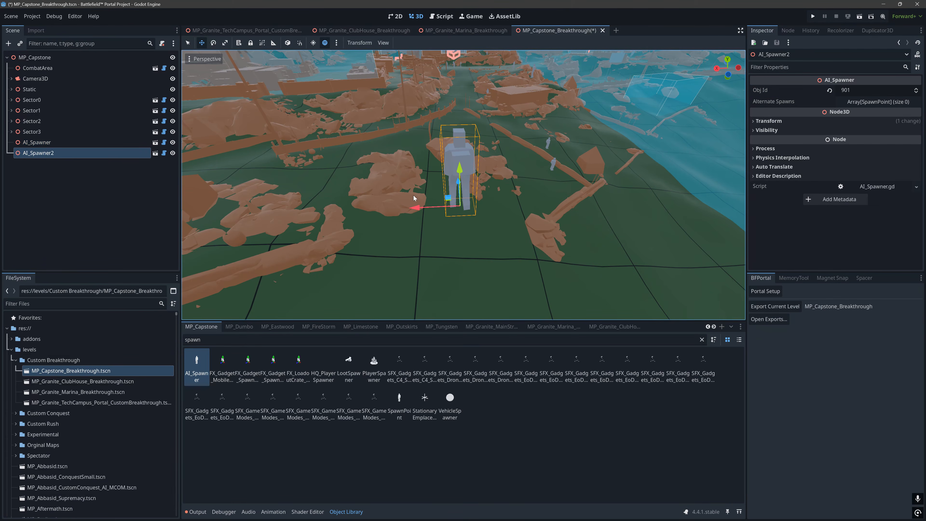
left_click_drag(414, 206, 350, 208)
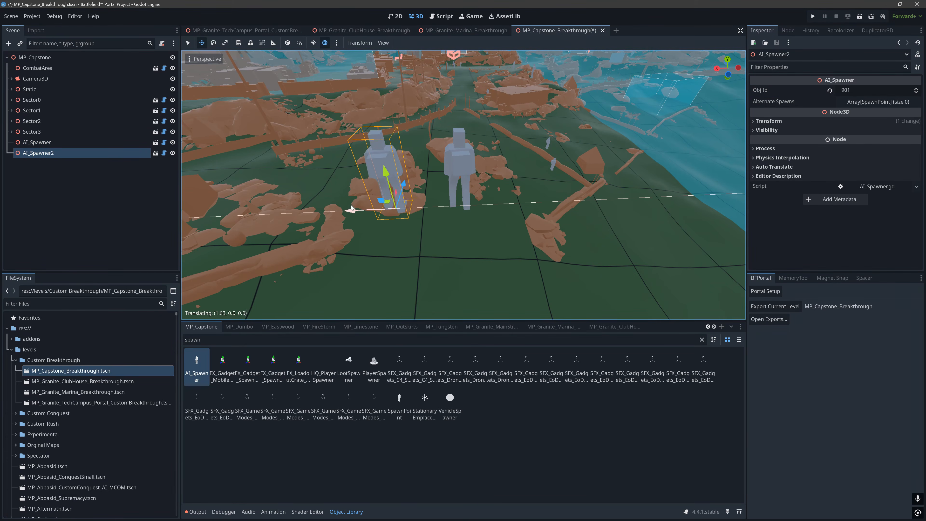
left_click(852, 91)
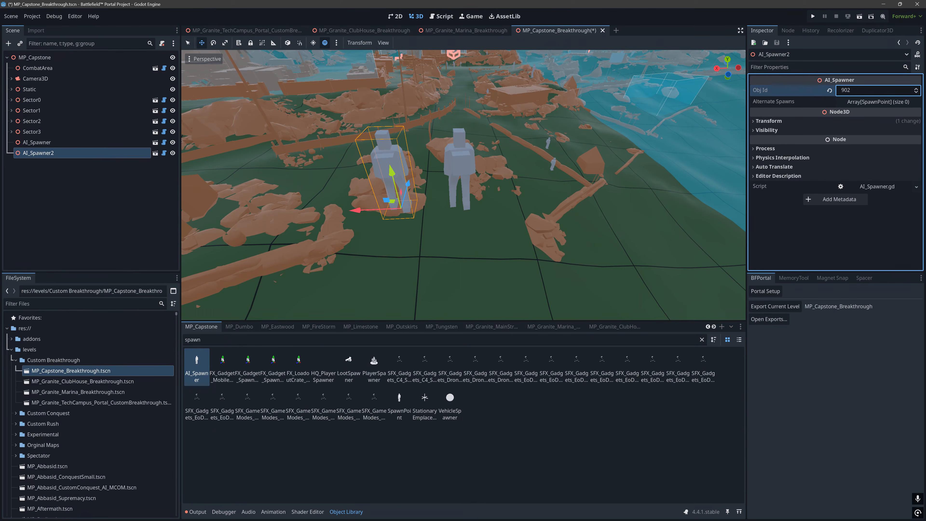
key("Return")
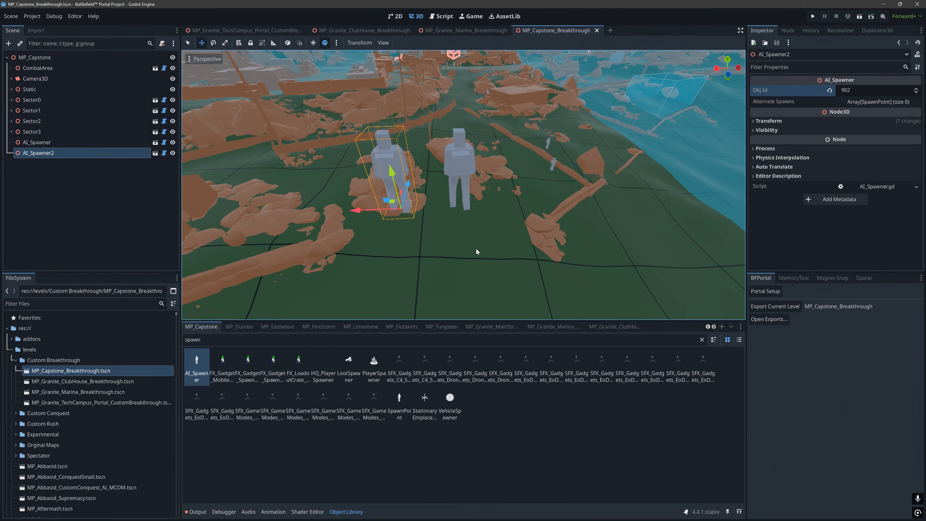
Step: Export the current level MP_Capstone_Breakthrough for Portal
left_click(796, 309)
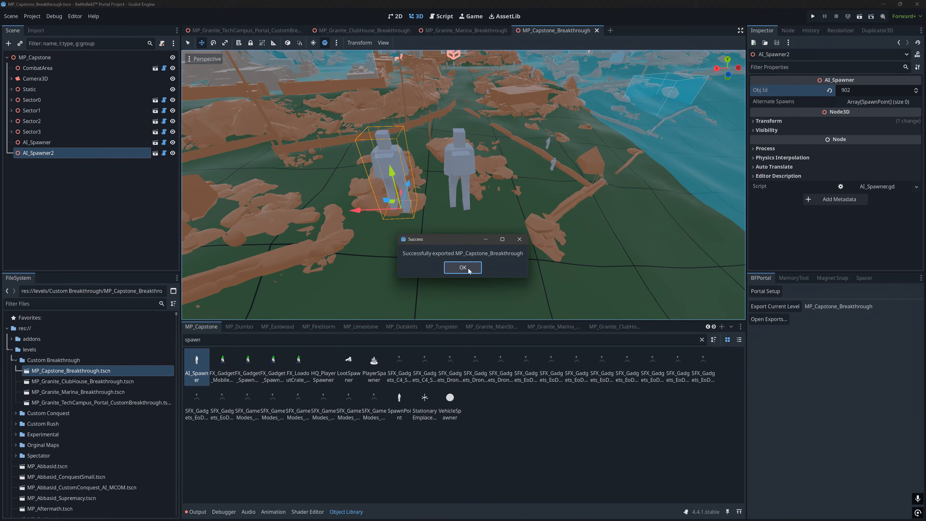
left_click(462, 268)
left_click(395, 278)
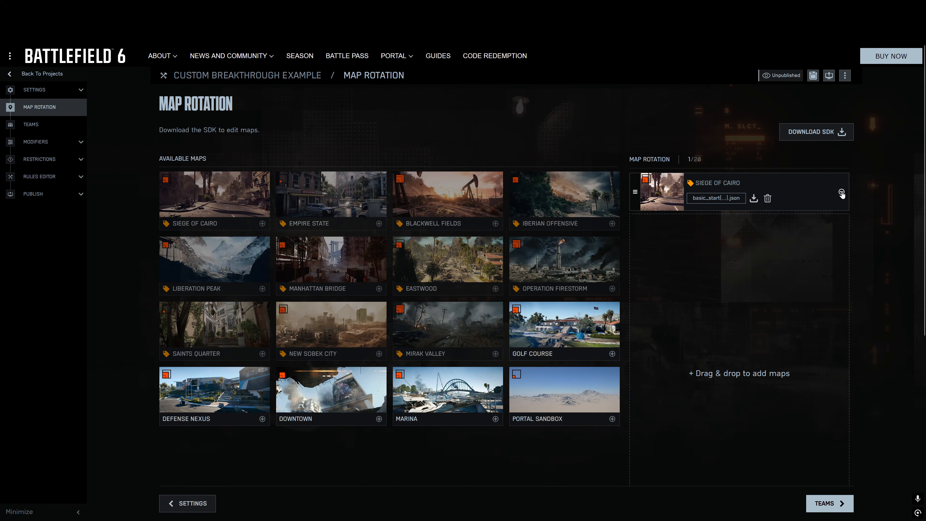
Step: On the Battlefield Portal website, replace Siege of Cairo with Liberation Peak in the map rotation, attach MP_Capstone_Breakthrough.spatial.json, and save the experience
left_click(841, 193)
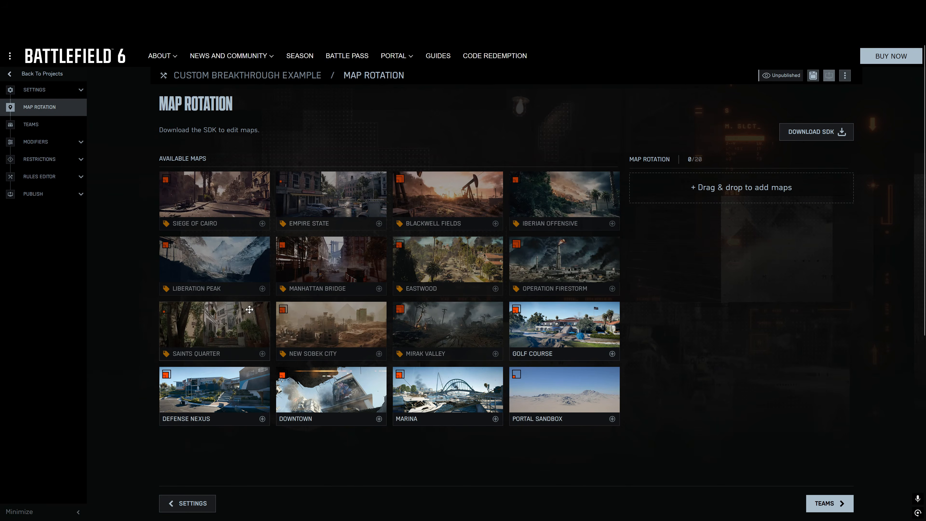
left_click(262, 289)
left_click(765, 196)
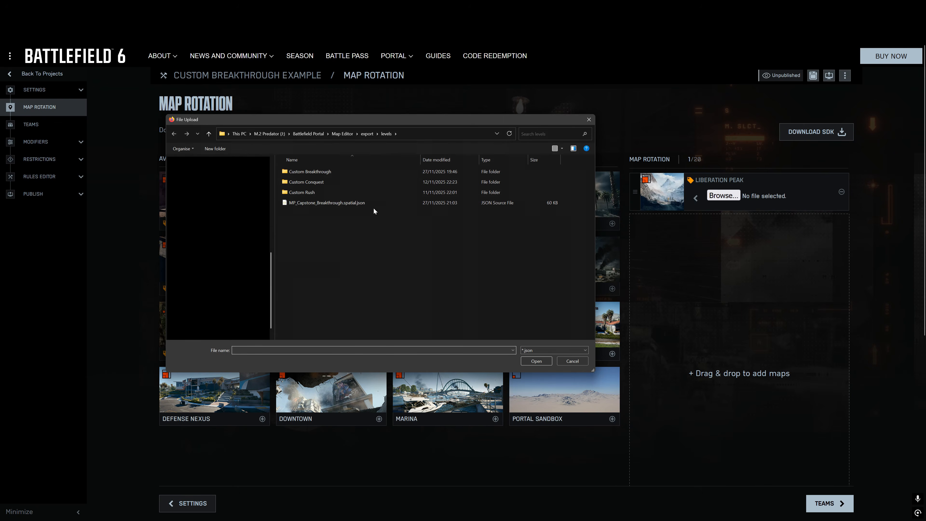
double_click(372, 207)
left_click(812, 76)
left_click(754, 503)
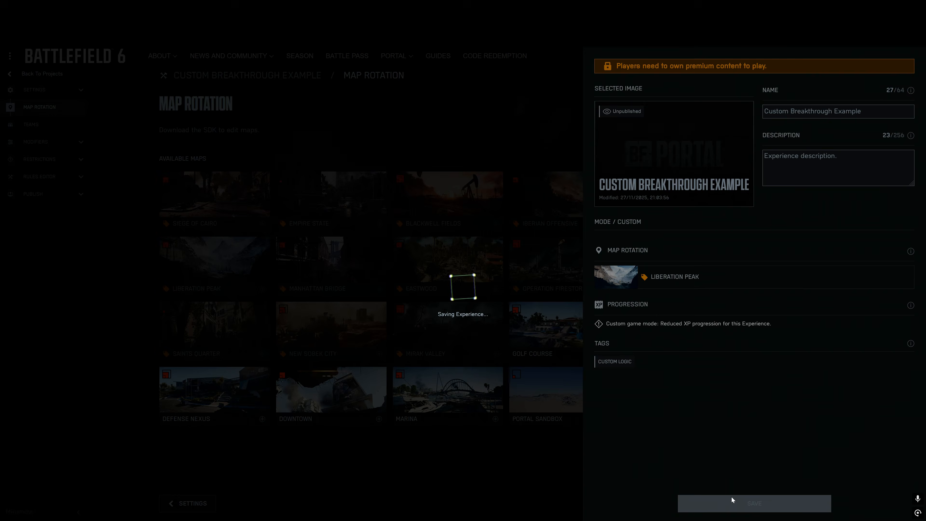